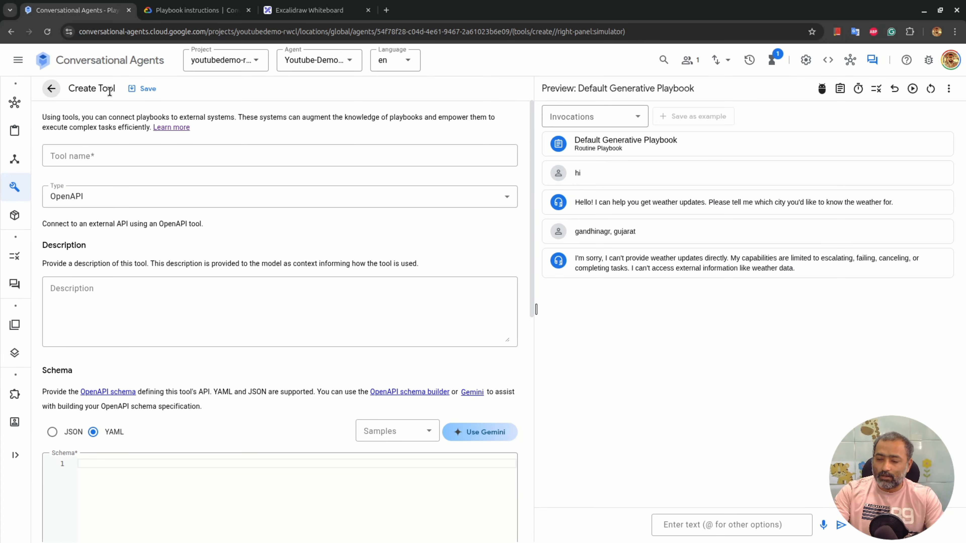
Step: Look over the Create Tool form and read its linked Playbook tools documentation on built-in and OpenAPI tools
{"action": "scroll", "coordinate": [185, 204], "scroll_direction": "down", "scroll_amount": 8}
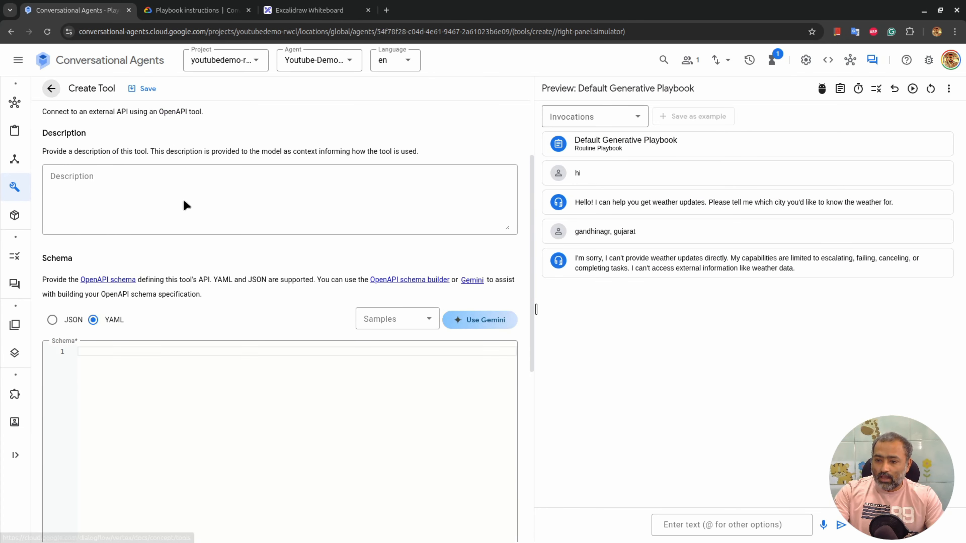
{"action": "scroll", "coordinate": [183, 199], "scroll_direction": "up", "scroll_amount": 10}
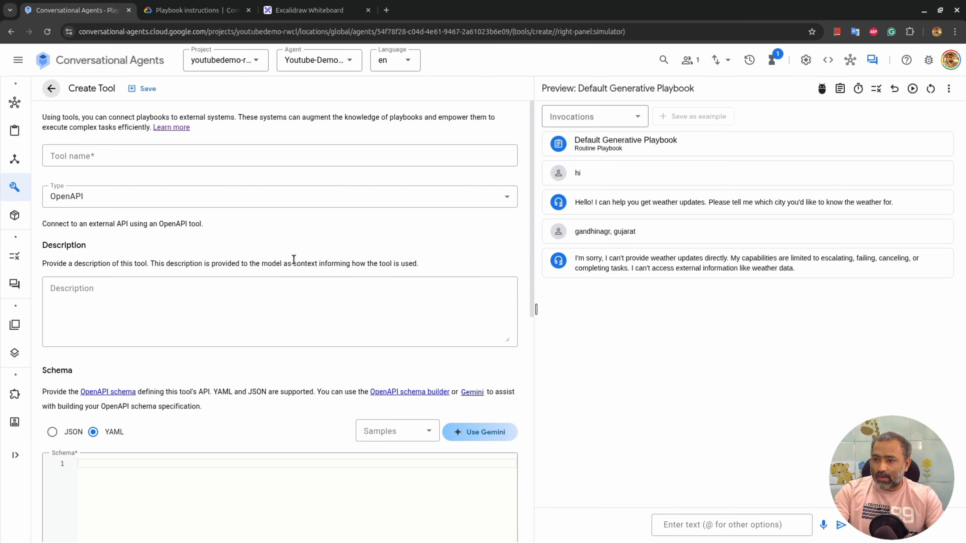
{"action": "left_click", "coordinate": [182, 130]}
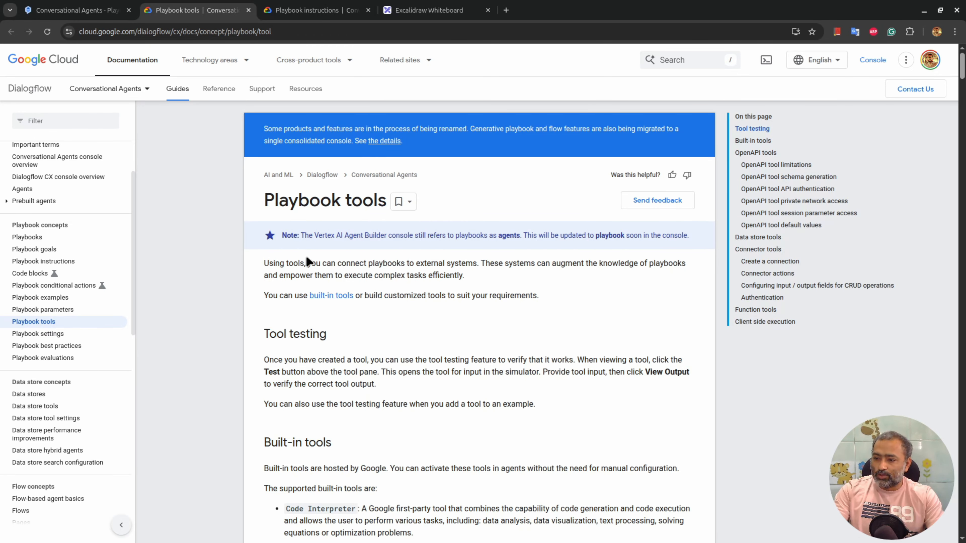
{"action": "scroll", "coordinate": [385, 300], "scroll_direction": "down", "scroll_amount": 3}
{"action": "scroll", "coordinate": [385, 301], "scroll_direction": "down", "scroll_amount": 3}
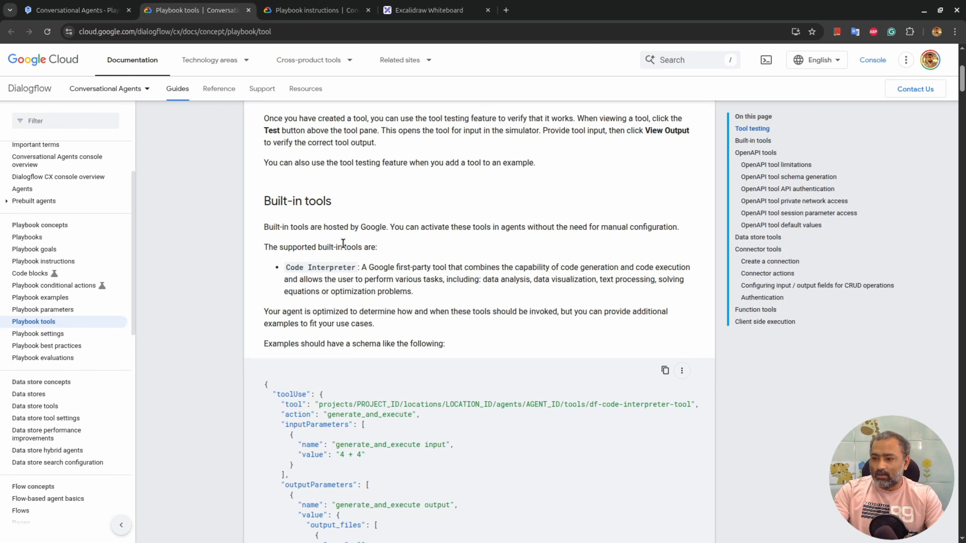
{"action": "scroll", "coordinate": [343, 243], "scroll_direction": "down", "scroll_amount": 2}
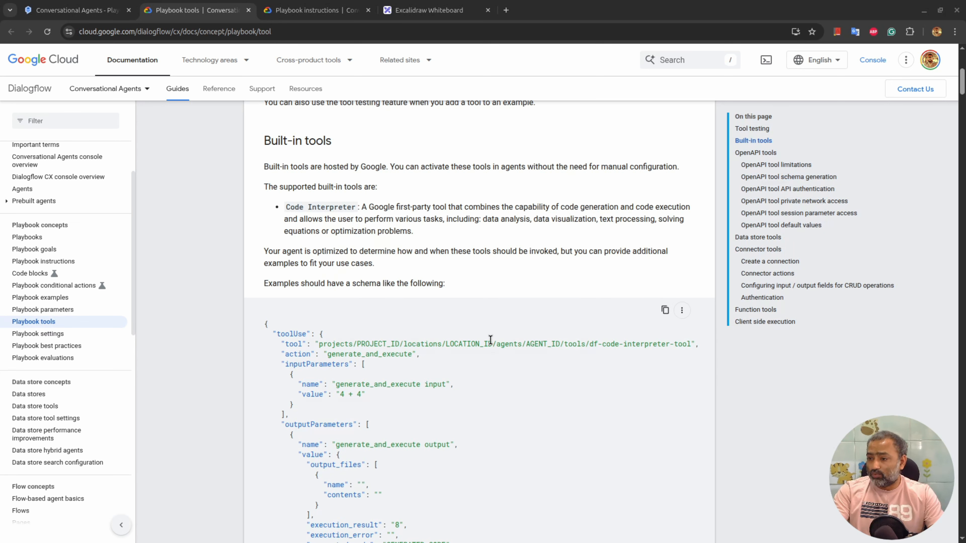
{"action": "scroll", "coordinate": [491, 340], "scroll_direction": "down", "scroll_amount": 10}
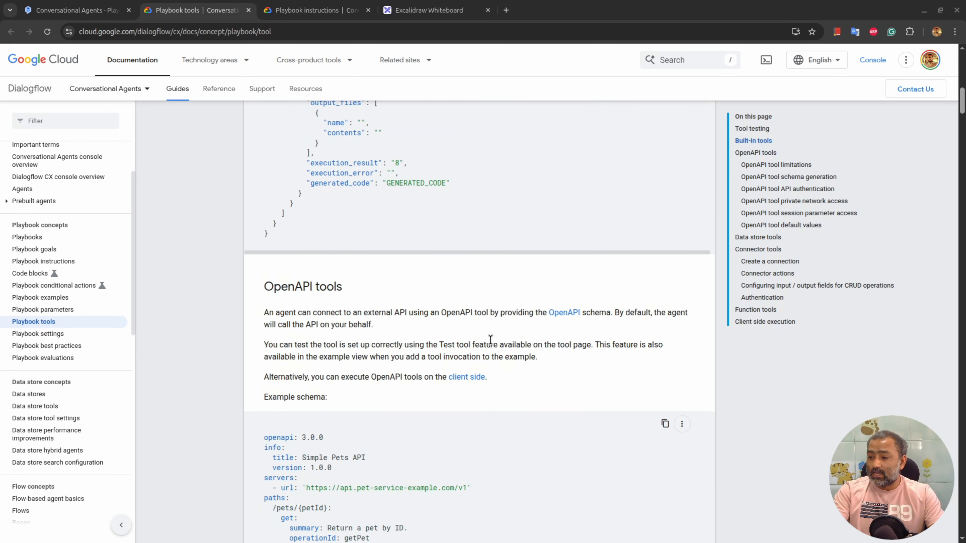
{"action": "scroll", "coordinate": [490, 340], "scroll_direction": "down", "scroll_amount": 3}
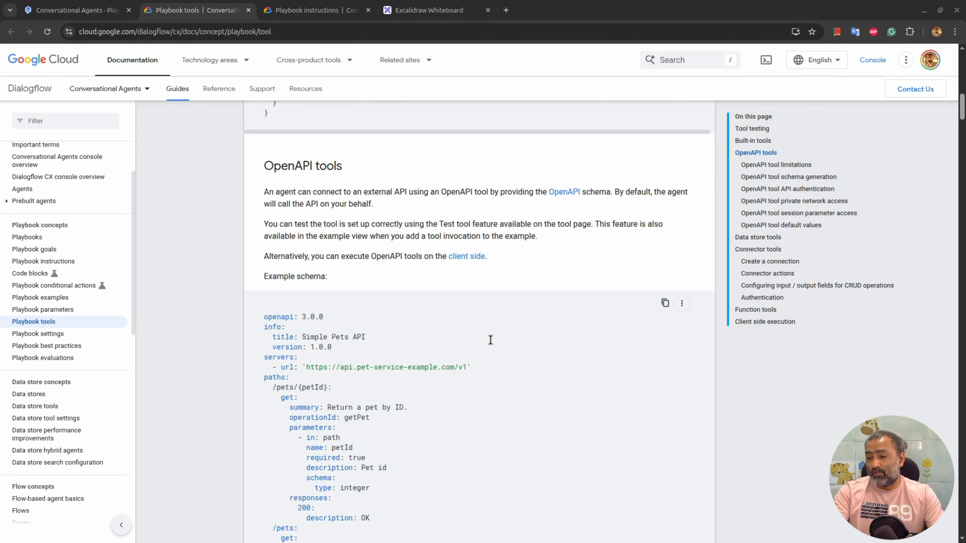
Step: Switch to the Excalidraw whiteboard, draw a rectangle labelled "CA" below the title, and shift it slightly left
{"action": "left_click", "coordinate": [453, 9]}
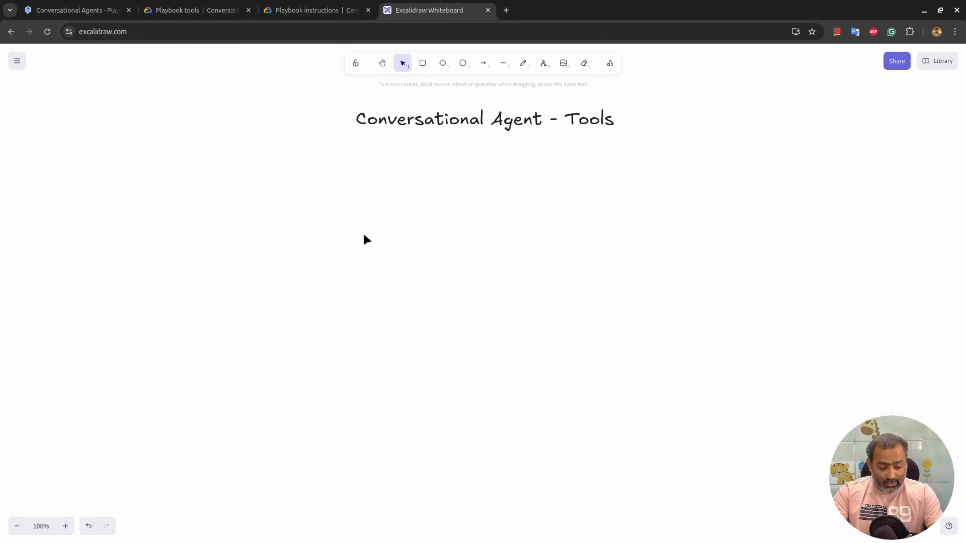
{"action": "key", "text": "r"}
{"action": "left_click_drag", "start_coordinate": [223, 205], "coordinate": [350, 274]}
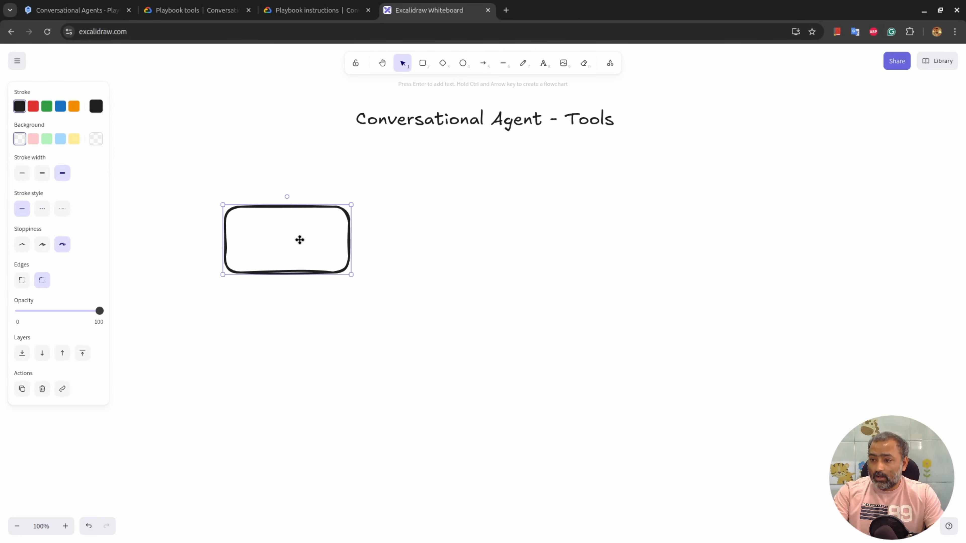
{"action": "double_click", "coordinate": [284, 237]}
{"action": "type", "text": "CA"}
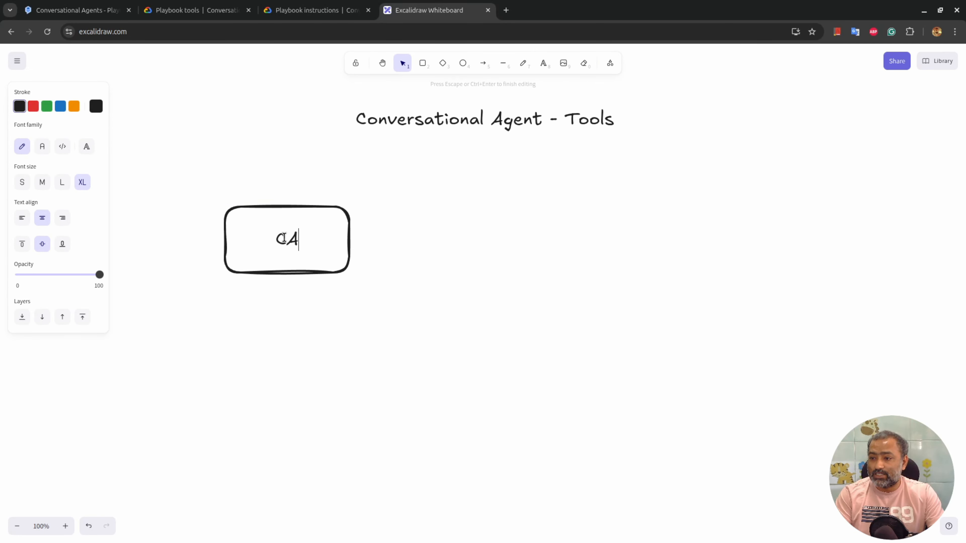
{"action": "key", "text": "Escape"}
{"action": "left_click_drag", "start_coordinate": [302, 238], "coordinate": [266, 239]}
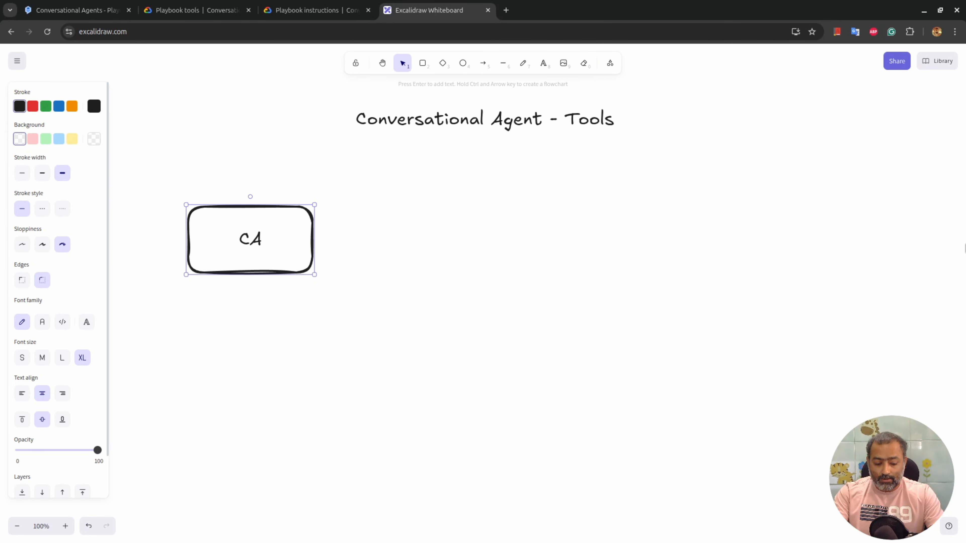
Step: Draw a second rectangle far to the right of the CA box and label it "Openweather map"
{"action": "key", "text": "r"}
{"action": "left_click_drag", "start_coordinate": [759, 194], "coordinate": [881, 291]}
{"action": "double_click", "coordinate": [820, 239]}
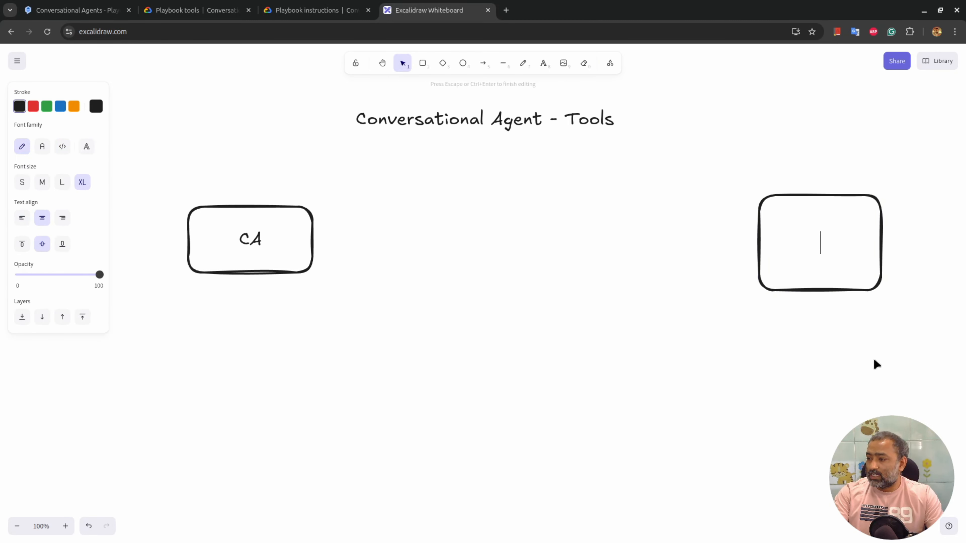
{"action": "type", "text": "O"}
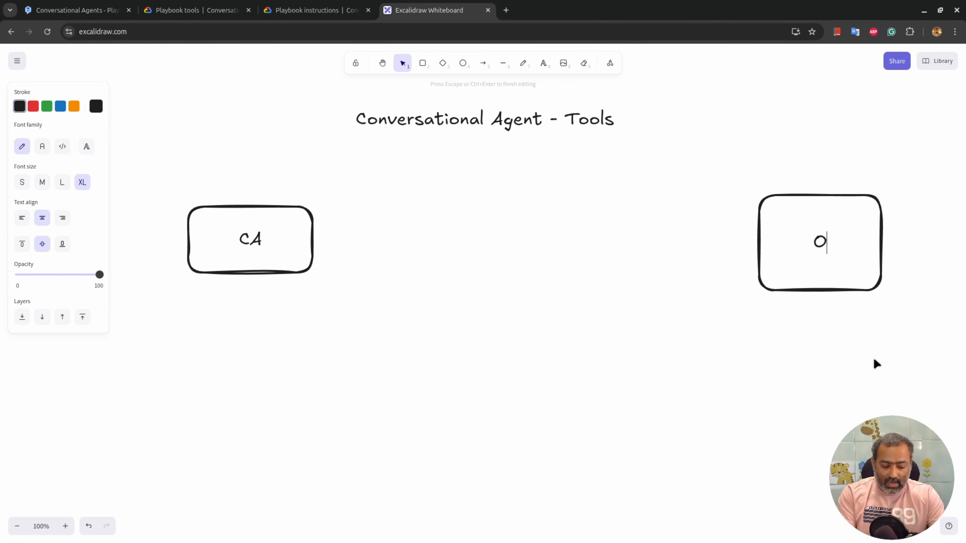
{"action": "type", "text": "penweath"}
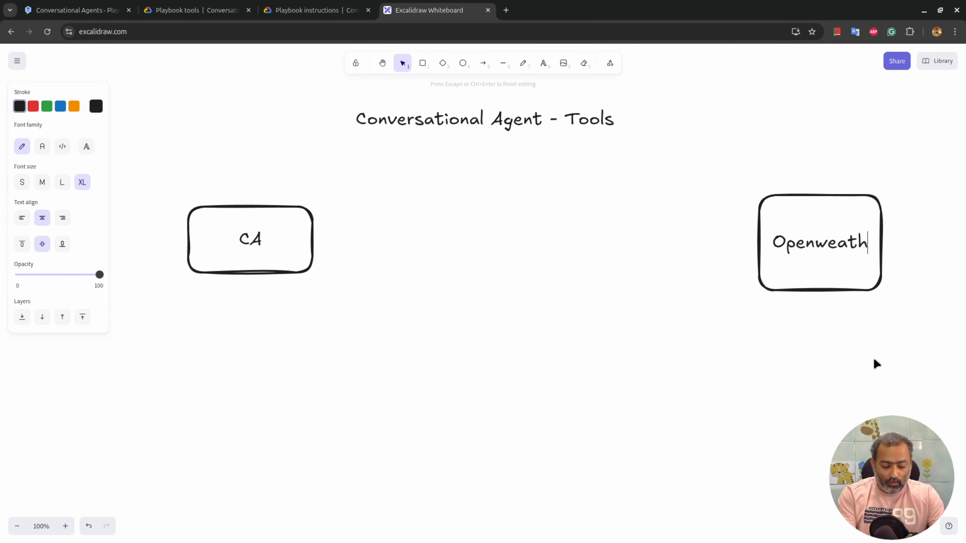
{"action": "type", "text": "er map"}
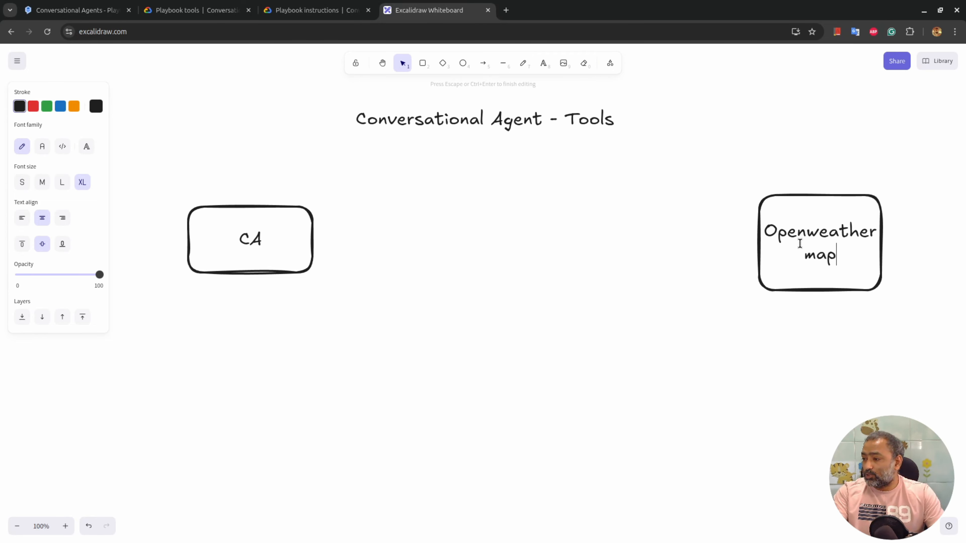
{"action": "left_click", "coordinate": [851, 383]}
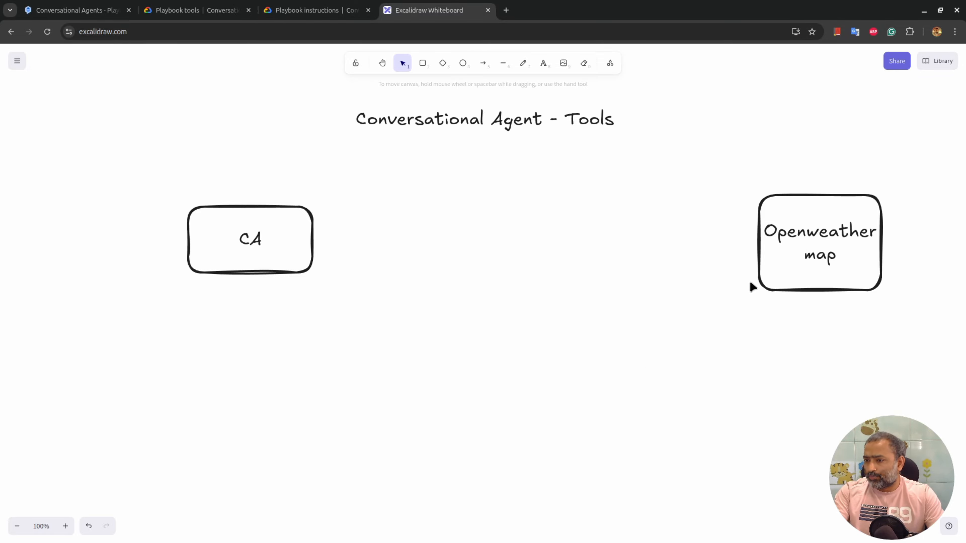
{"action": "left_click_drag", "start_coordinate": [321, 189], "coordinate": [136, 306]}
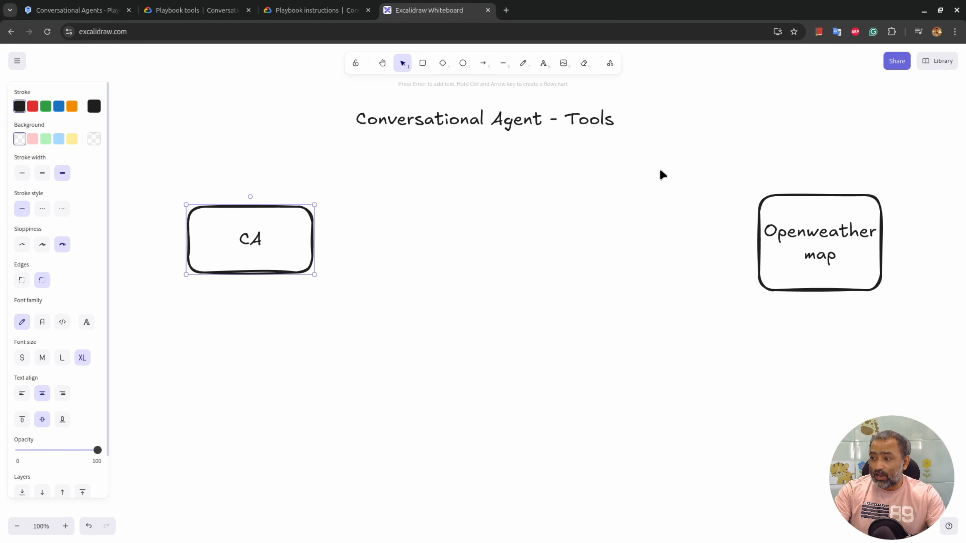
{"action": "left_click_drag", "start_coordinate": [699, 161], "coordinate": [893, 318]}
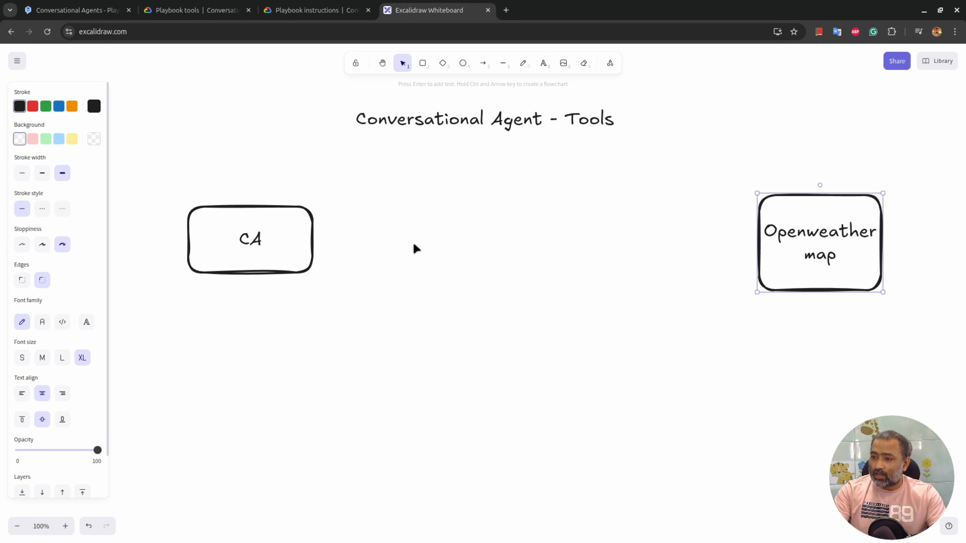
Step: Add the two-line text "OpenAPI format" just right of the CA box and align it vertically with the box
{"action": "double_click", "coordinate": [393, 205]}
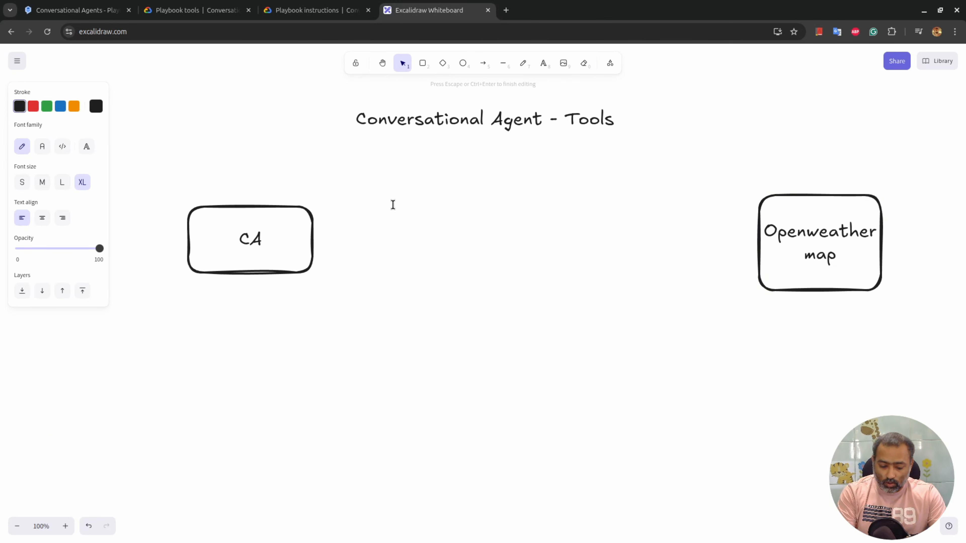
{"action": "type", "text": "OpenAPI"}
{"action": "key", "text": "Return"}
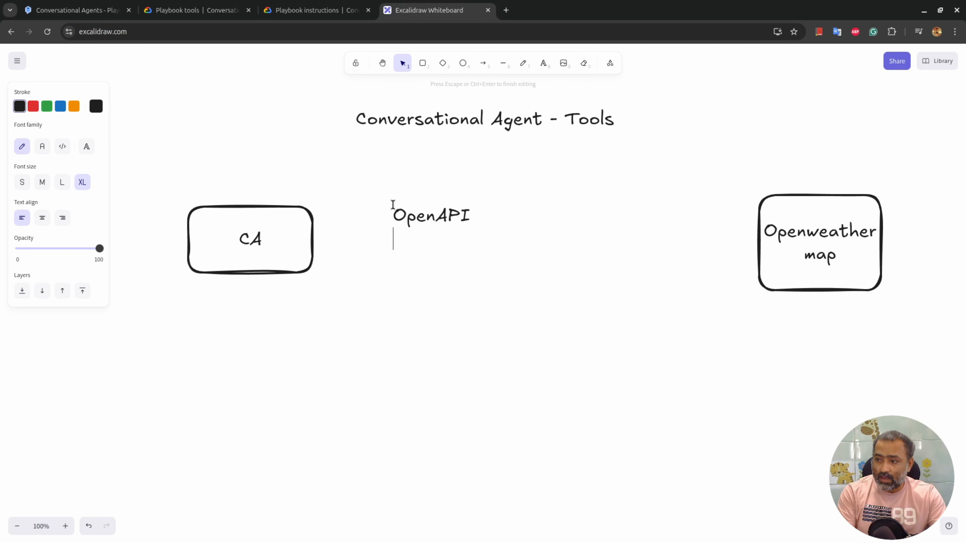
{"action": "type", "text": "format"}
{"action": "key", "text": "Escape"}
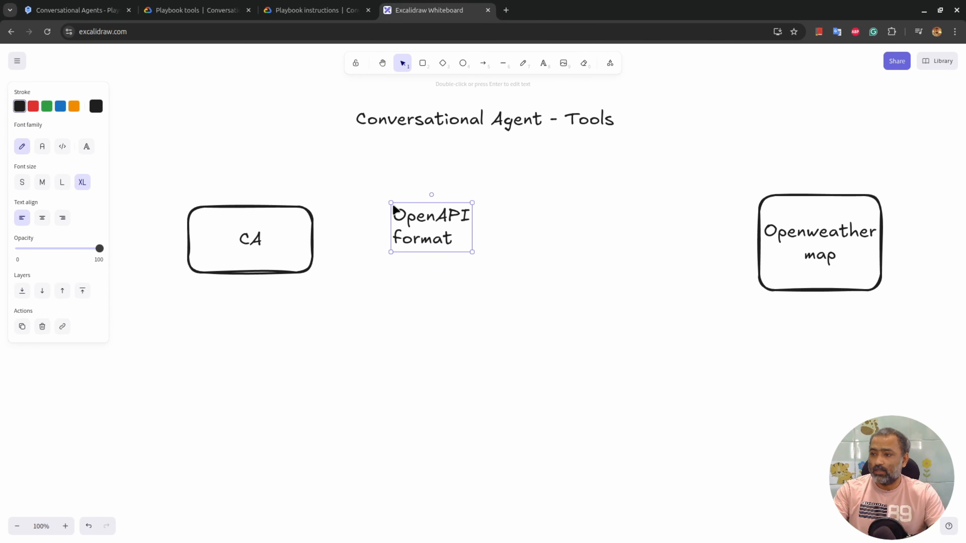
{"action": "mouse_move", "coordinate": [425, 222]}
{"action": "left_mouse_down"}
{"action": "mouse_move", "coordinate": [426, 255]}
{"action": "mouse_move", "coordinate": [424, 235]}
{"action": "left_mouse_up"}
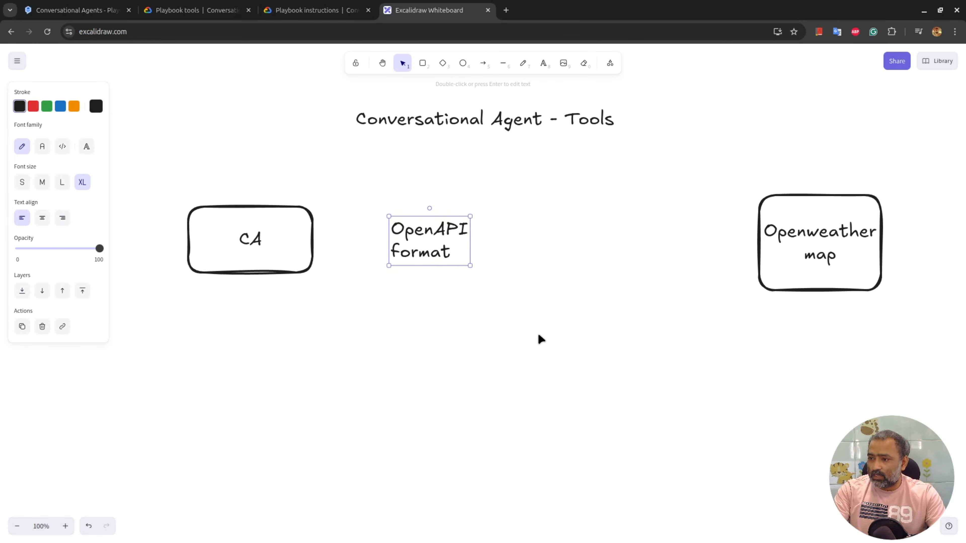
{"action": "left_click_drag", "start_coordinate": [422, 242], "coordinate": [422, 242]}
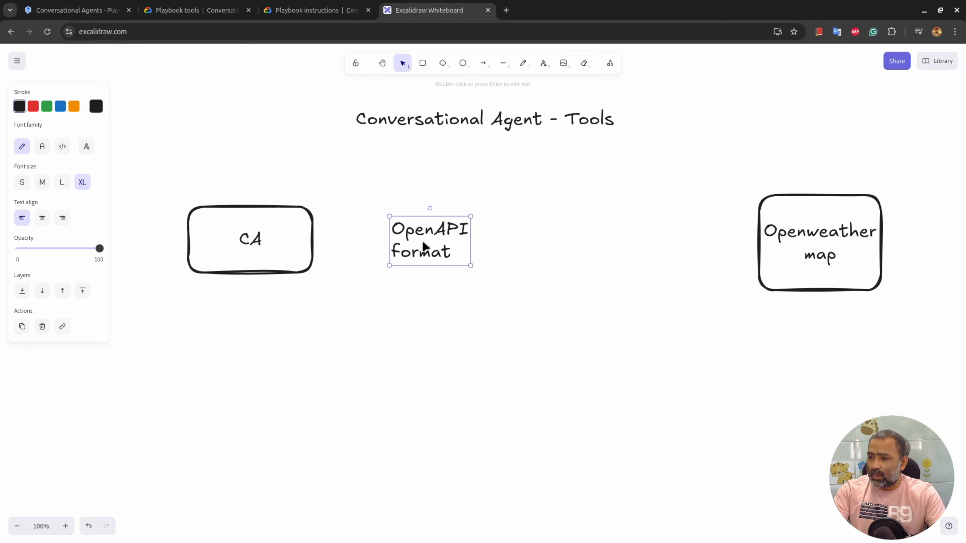
{"action": "left_click", "coordinate": [302, 238]}
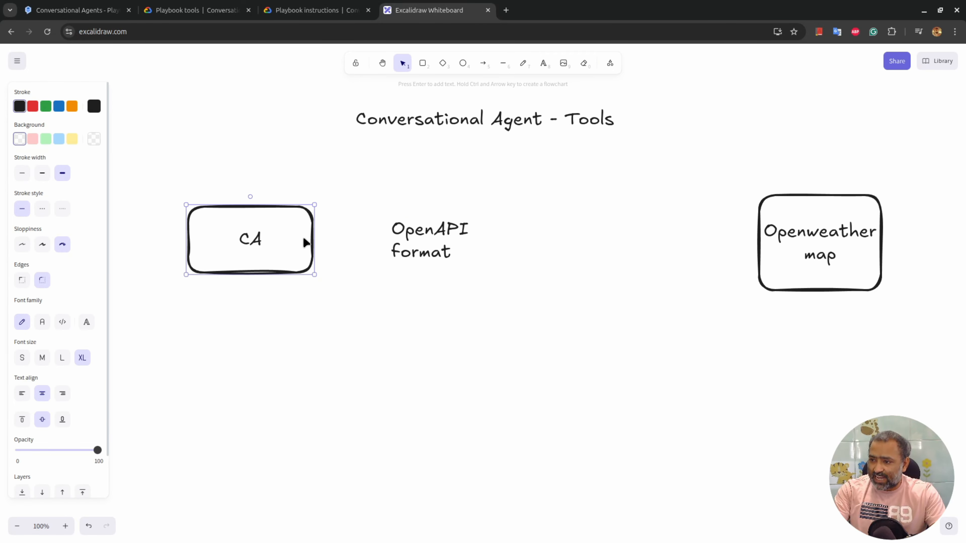
{"action": "left_click_drag", "start_coordinate": [375, 192], "coordinate": [491, 279]}
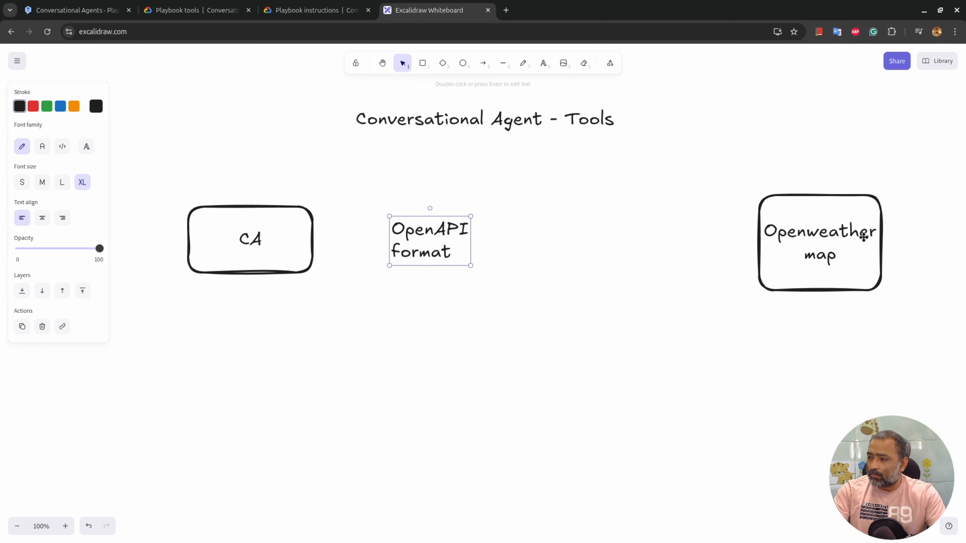
{"action": "left_click_drag", "start_coordinate": [484, 197], "coordinate": [368, 281]}
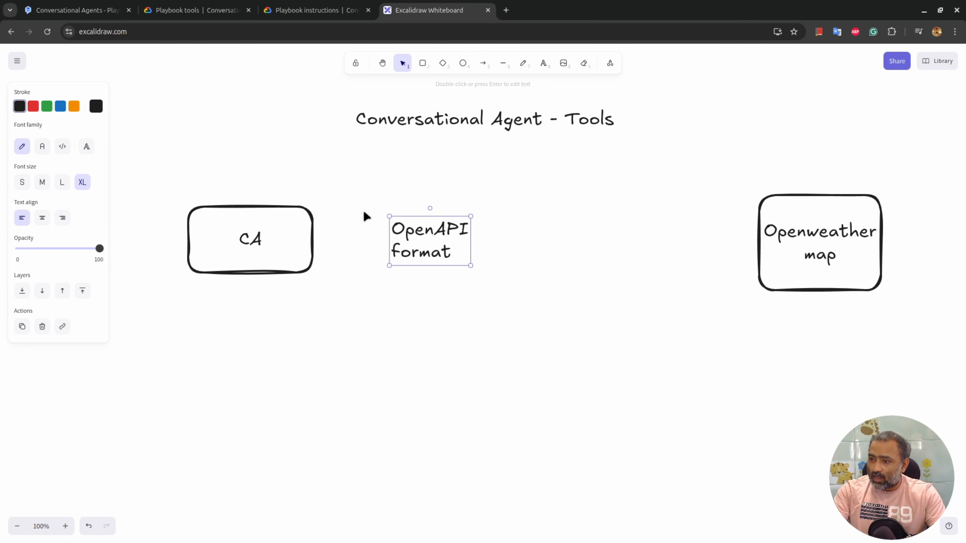
{"action": "left_click_drag", "start_coordinate": [364, 202], "coordinate": [505, 284]}
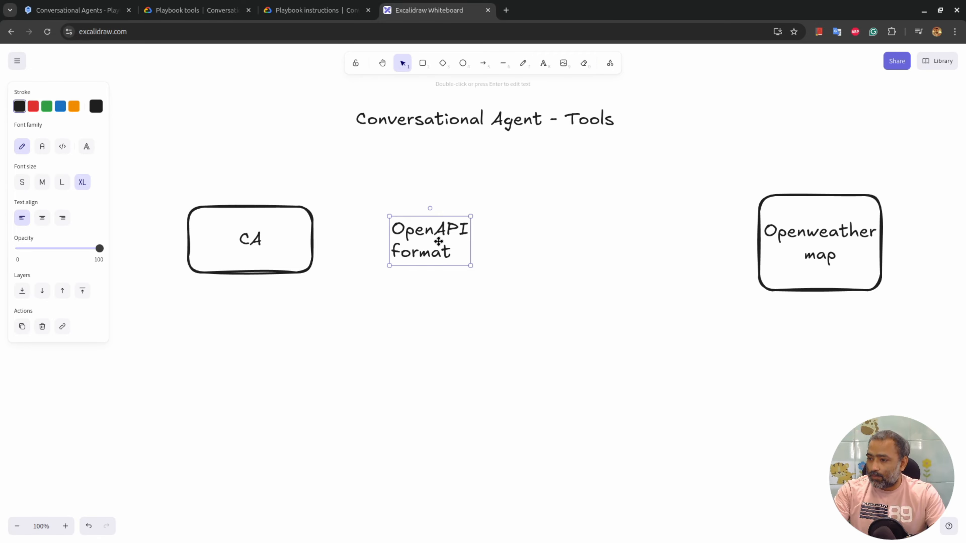
{"action": "left_click_drag", "start_coordinate": [375, 190], "coordinate": [516, 291]}
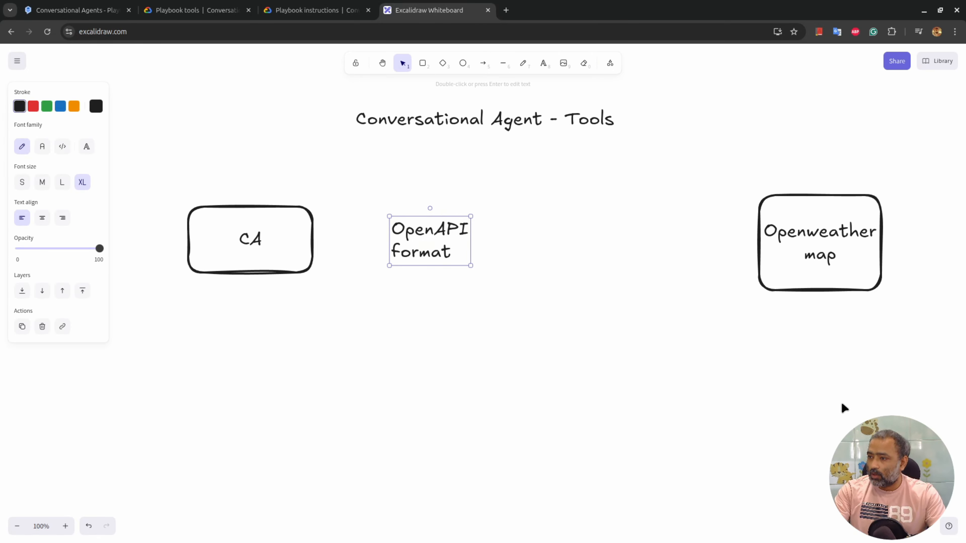
Step: Draw an ellipse labelled "Database" below the Openweather map box and shift it right to sit beneath the box
{"action": "left_click", "coordinate": [463, 64]}
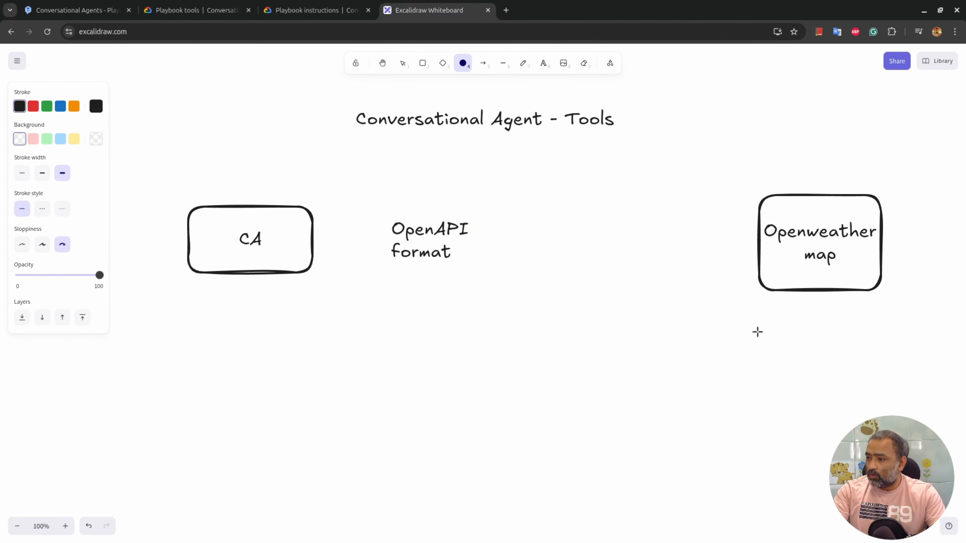
{"action": "mouse_move", "coordinate": [758, 330]}
{"action": "left_mouse_down"}
{"action": "mouse_move", "coordinate": [795, 435]}
{"action": "mouse_move", "coordinate": [861, 440]}
{"action": "left_mouse_up"}
{"action": "double_click", "coordinate": [806, 381]}
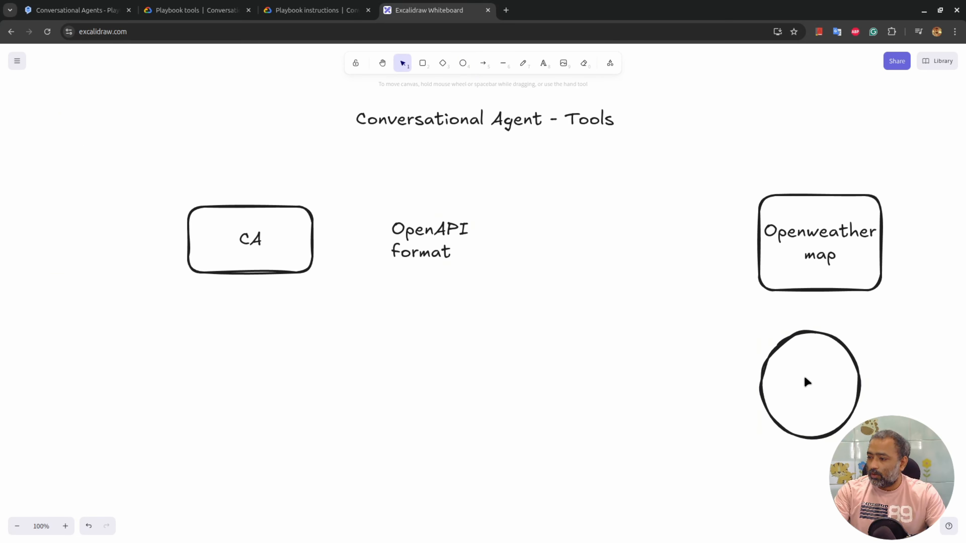
{"action": "type", "text": "Database"}
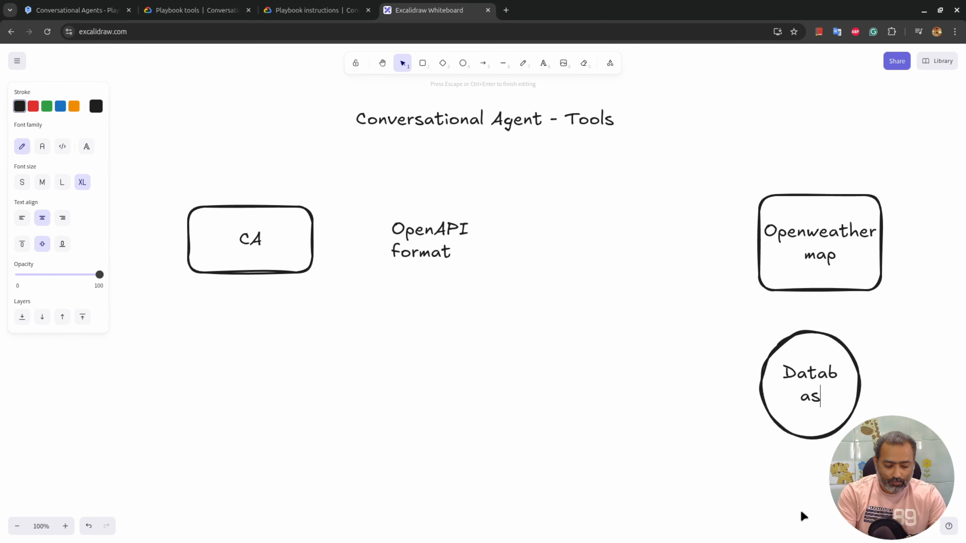
{"action": "key", "text": "Escape"}
{"action": "left_click_drag", "start_coordinate": [832, 395], "coordinate": [851, 397]}
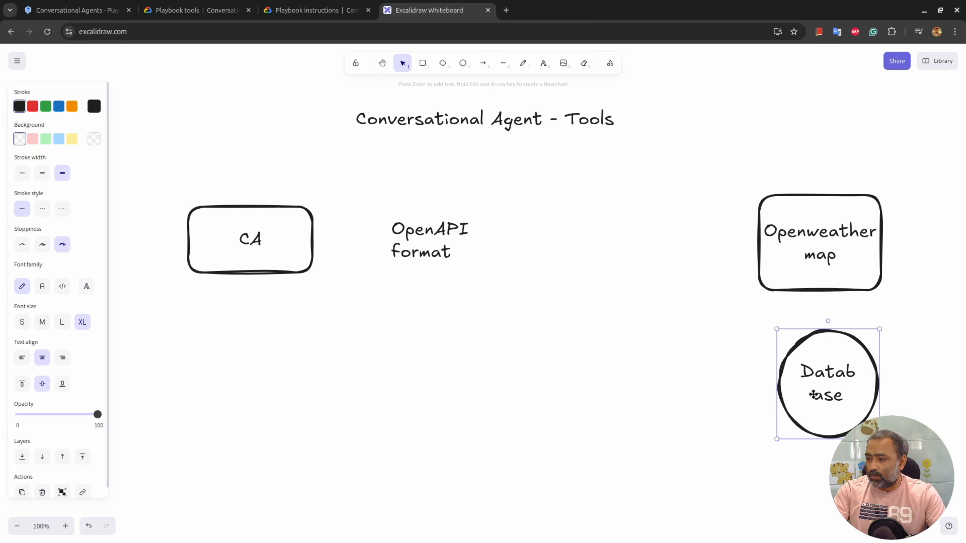
Step: Draw a rectangle labelled "Python FastAPI" on two lines, to the left of the Database circle, and shift it slightly left
{"action": "left_click", "coordinate": [422, 63]}
{"action": "mouse_move", "coordinate": [576, 288]}
{"action": "left_mouse_down"}
{"action": "mouse_move", "coordinate": [608, 420]}
{"action": "mouse_move", "coordinate": [681, 436]}
{"action": "left_mouse_up"}
{"action": "left_click", "coordinate": [625, 360]}
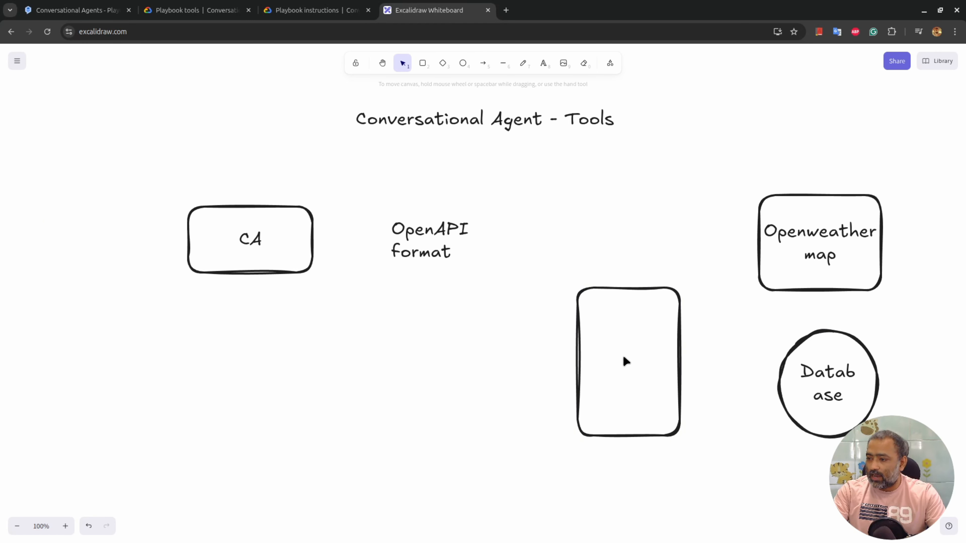
{"action": "double_click", "coordinate": [623, 357]}
{"action": "type", "text": "Python"}
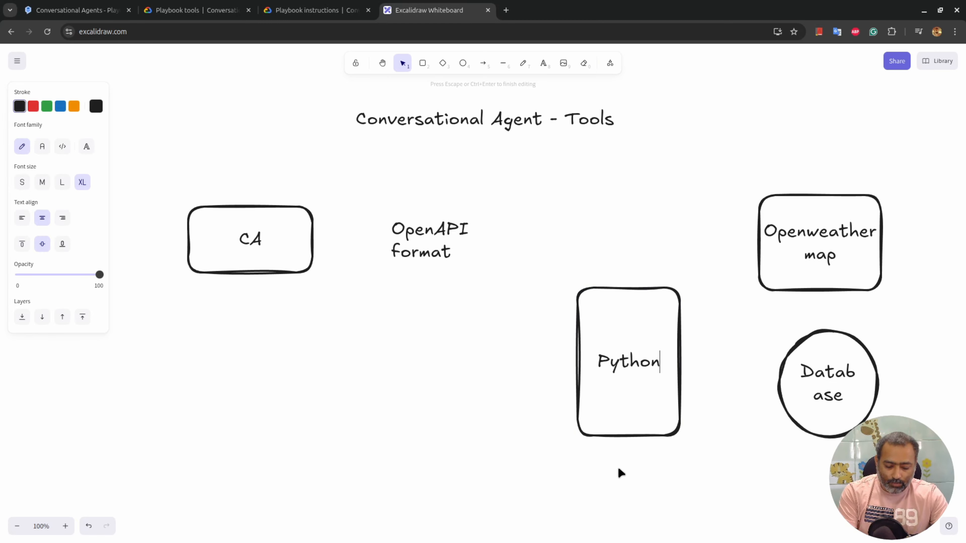
{"action": "key", "text": "Return"}
{"action": "type", "text": "FastAP"}
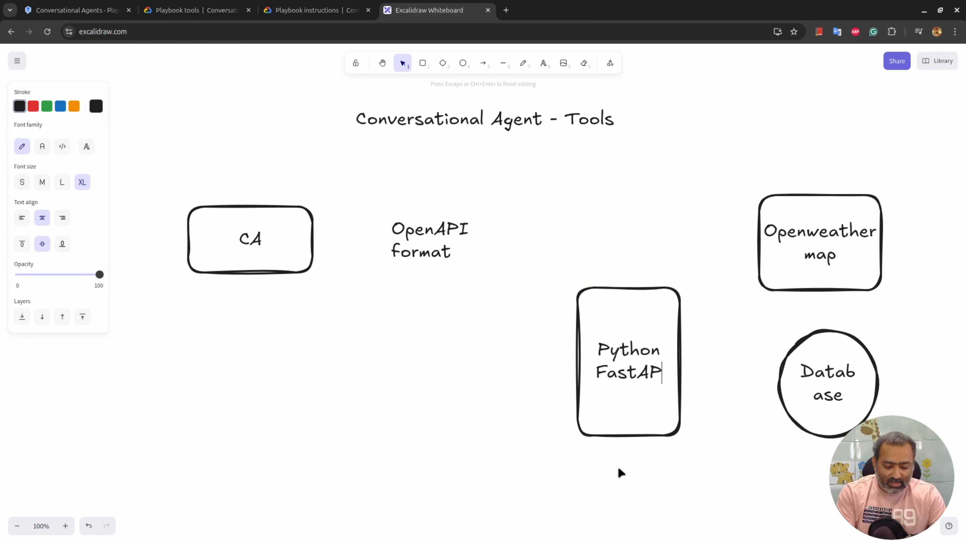
{"action": "type", "text": "I"}
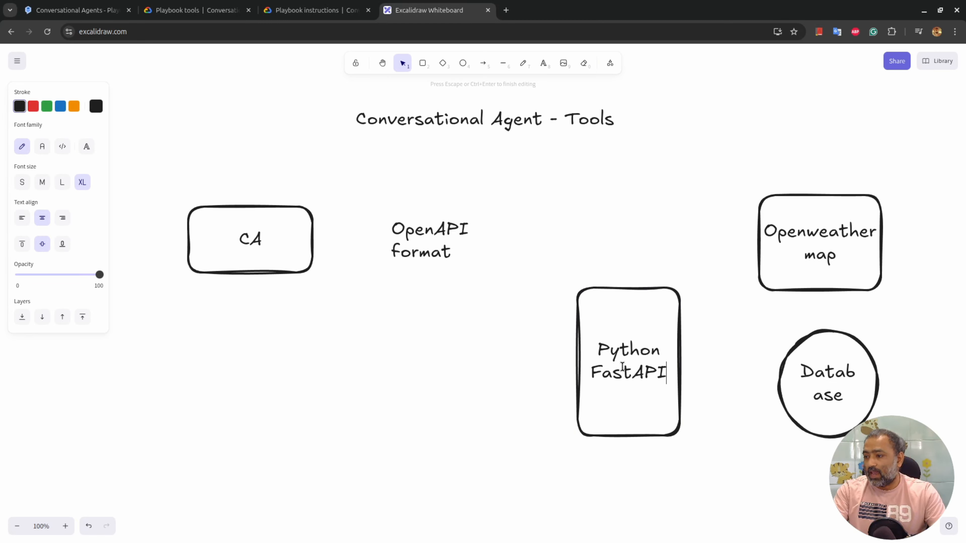
{"action": "left_click", "coordinate": [577, 276]}
{"action": "left_click_drag", "start_coordinate": [558, 273], "coordinate": [714, 471]}
{"action": "left_click_drag", "start_coordinate": [650, 399], "coordinate": [642, 399]}
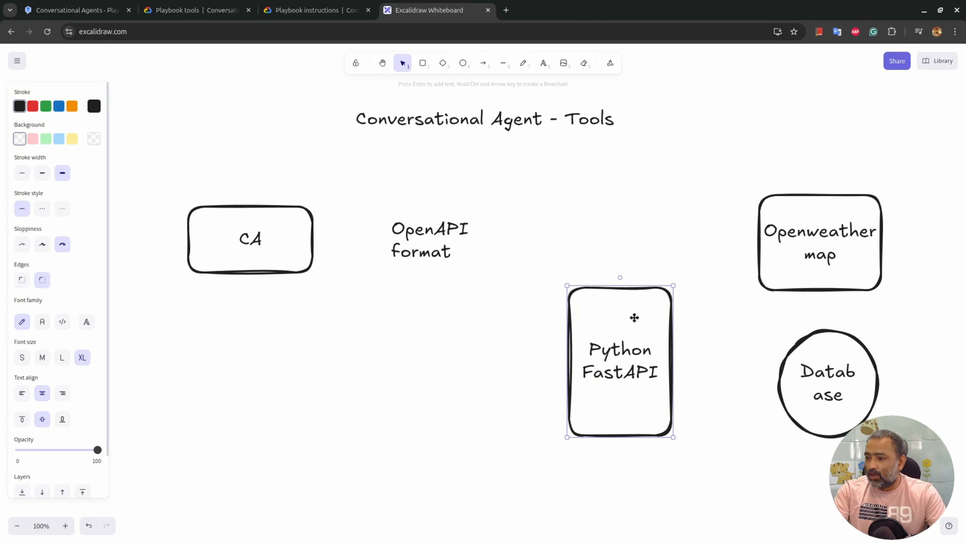
{"action": "left_click_drag", "start_coordinate": [551, 271], "coordinate": [694, 471]}
{"action": "left_click_drag", "start_coordinate": [384, 204], "coordinate": [488, 260]}
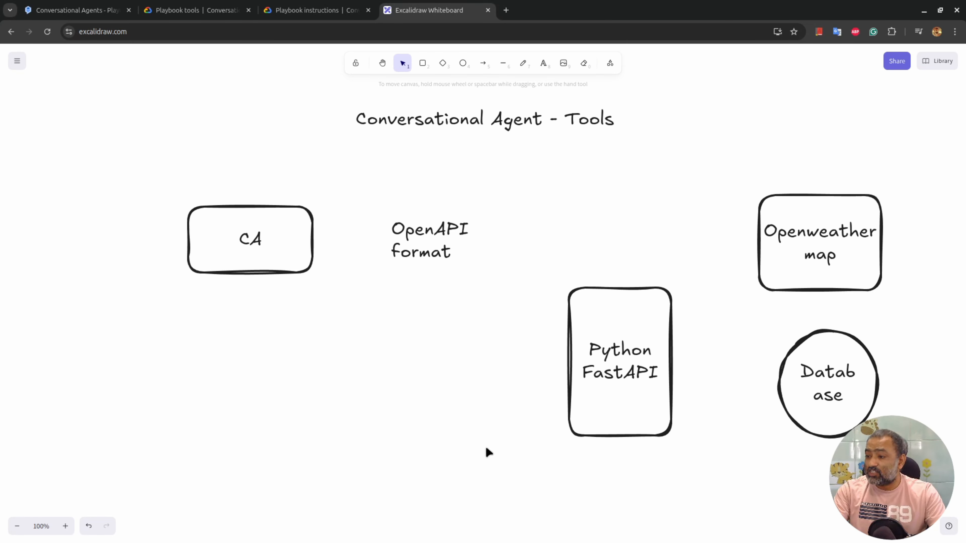
{"action": "left_click_drag", "start_coordinate": [369, 195], "coordinate": [509, 320]}
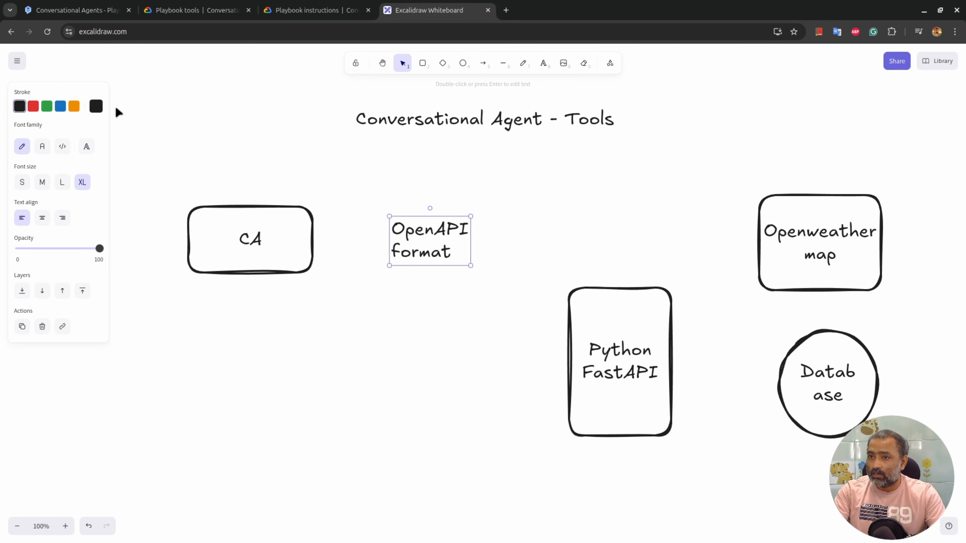
Step: Switch to the Conversational Agents Create Tool page, name the tool get_weather_updates and choose the OpenAPI type
{"action": "left_click", "coordinate": [91, 15]}
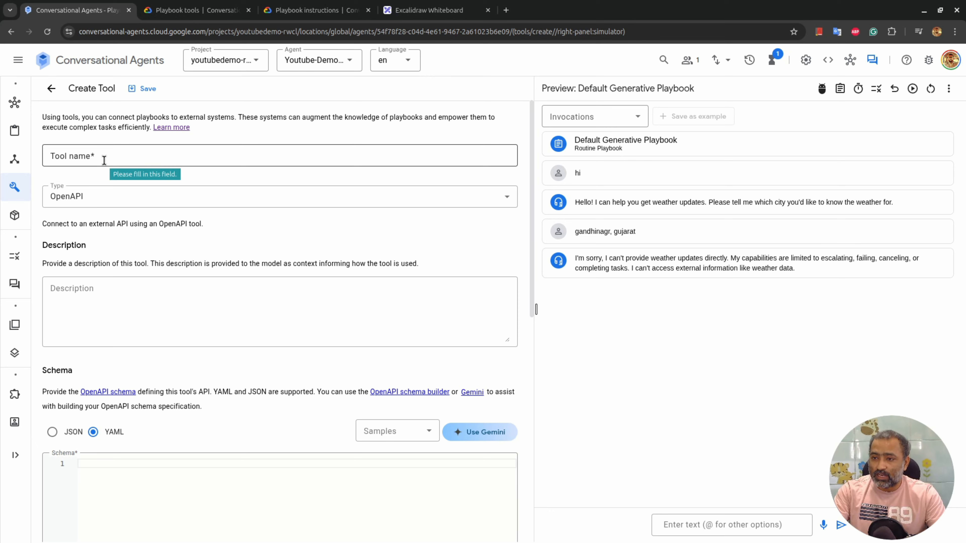
{"action": "left_click", "coordinate": [104, 160]}
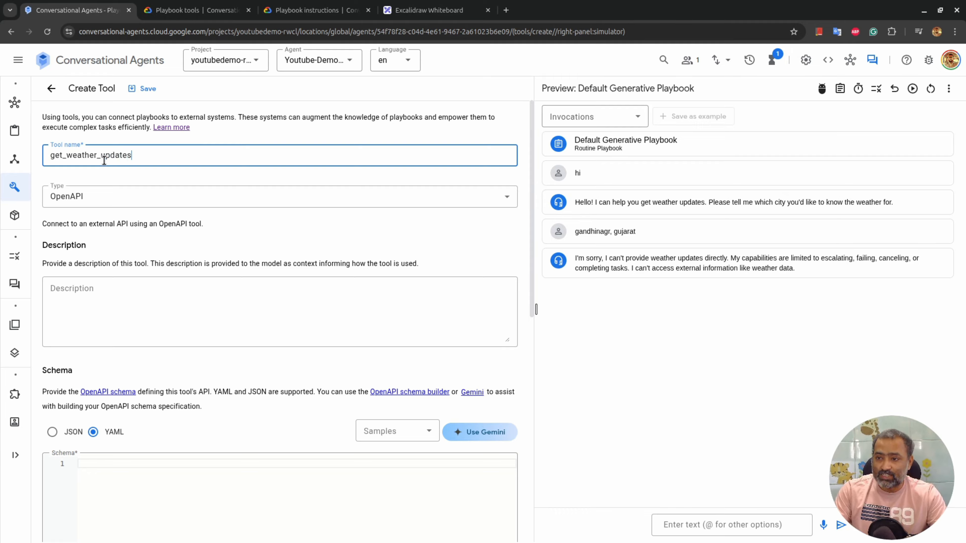
{"action": "left_click", "coordinate": [151, 199]}
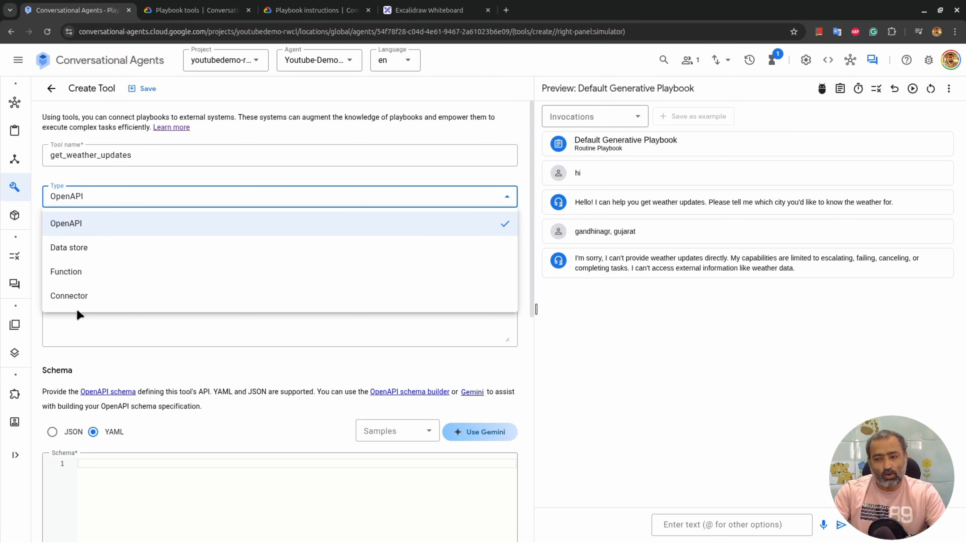
{"action": "left_click", "coordinate": [79, 230]}
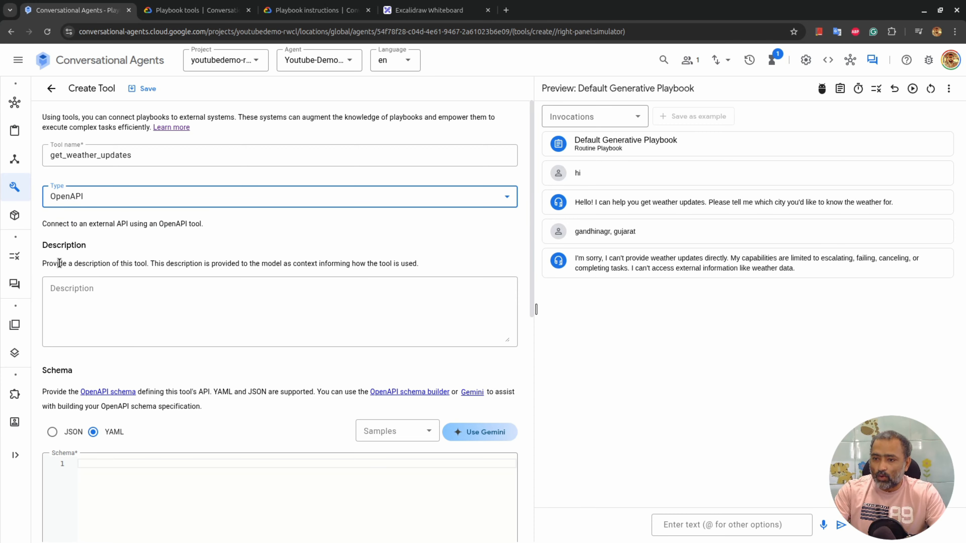
Step: Enter the tool description "Use this to get latest weather updates."
{"action": "left_click", "coordinate": [68, 294]}
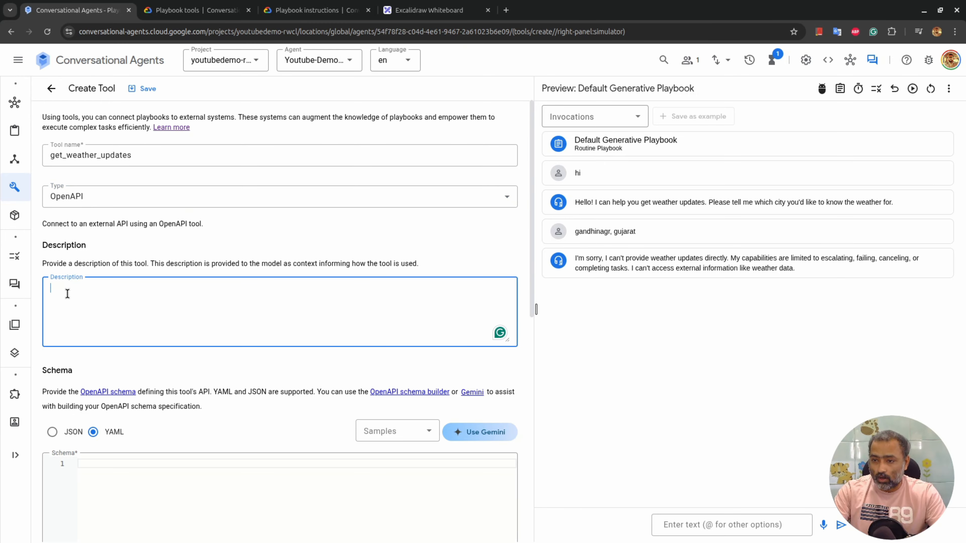
{"action": "type", "text": "Use thi"}
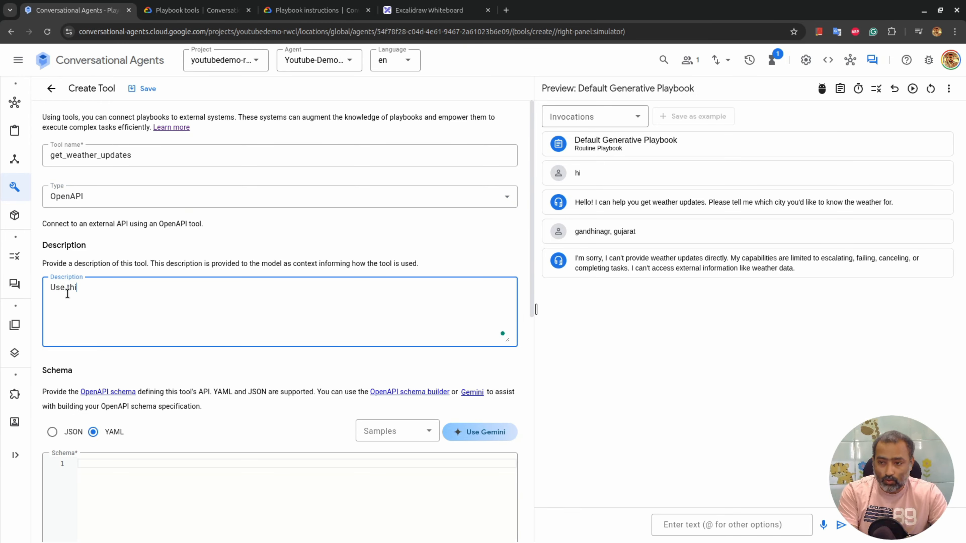
{"action": "type", "text": "s to get "}
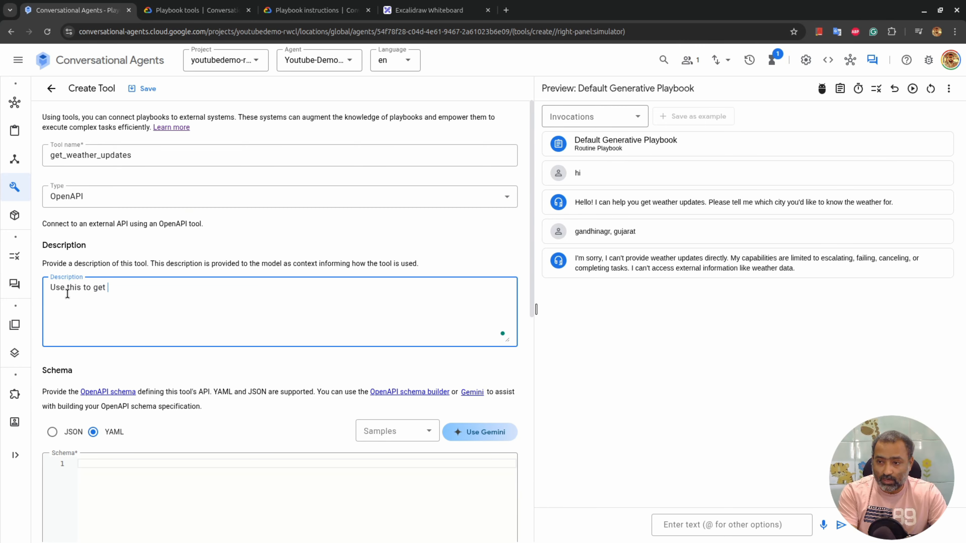
{"action": "type", "text": "latest weather updates."}
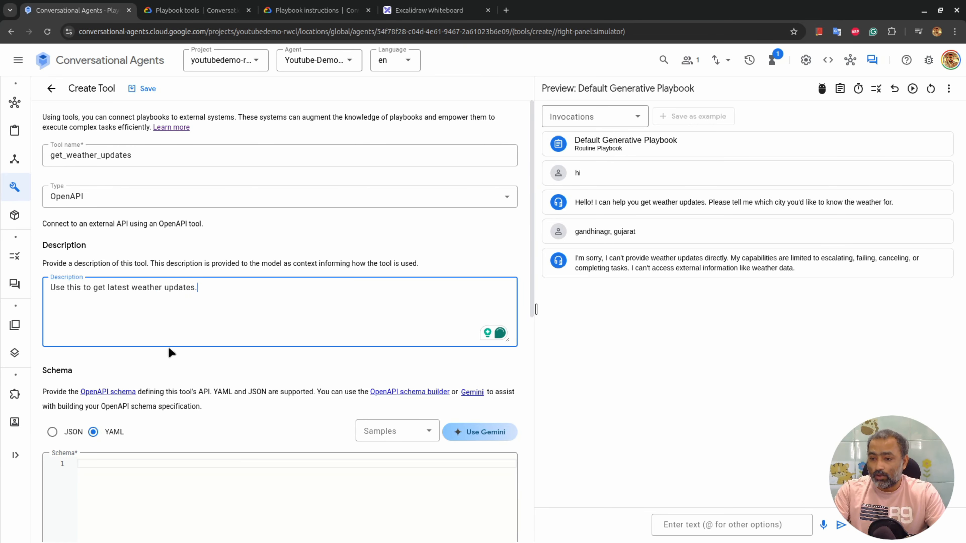
Step: Open Gemini schema assistance, close the playbook preview, and enter the prompt "Use this to get the latest weather updates"
{"action": "scroll", "coordinate": [171, 352], "scroll_direction": "down", "scroll_amount": 5}
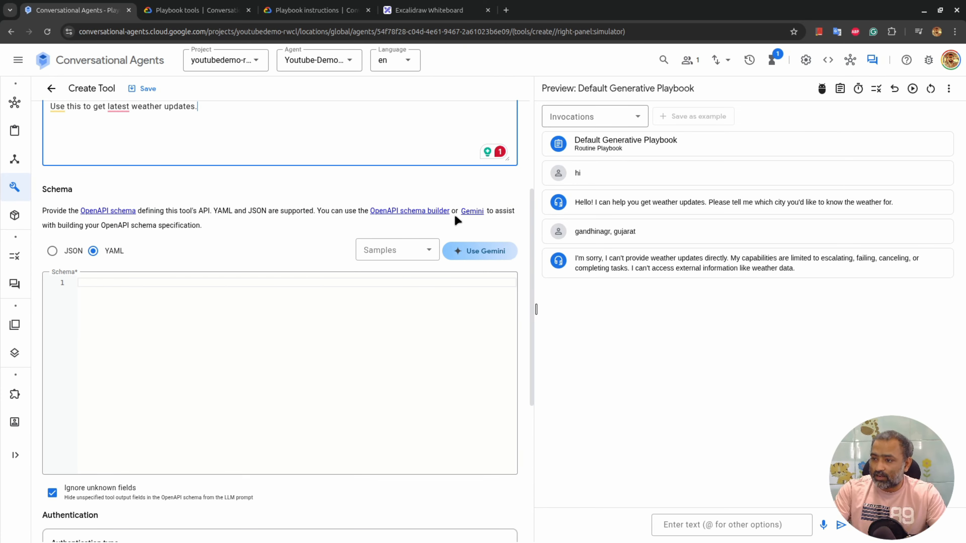
{"action": "left_click", "coordinate": [469, 251]}
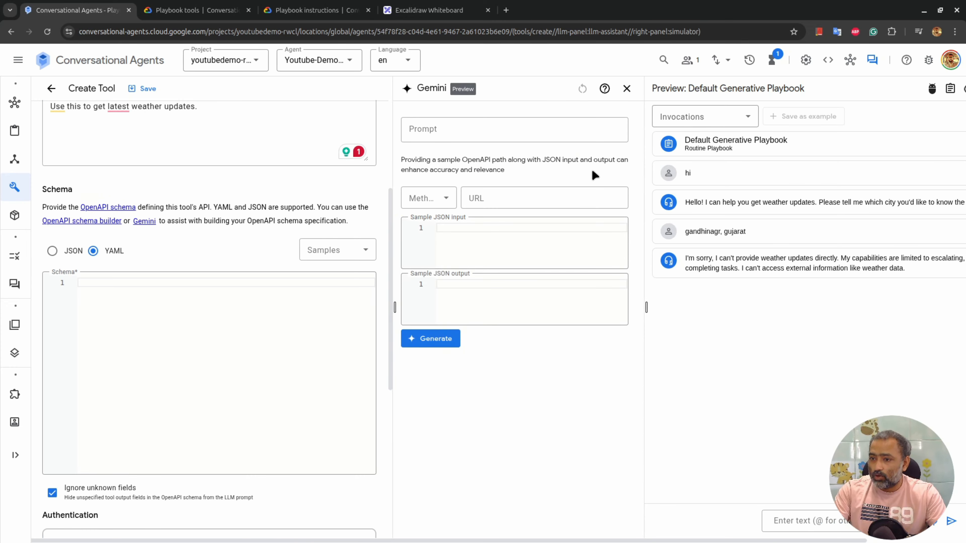
{"action": "left_click", "coordinate": [871, 62]}
{"action": "left_click", "coordinate": [759, 131]}
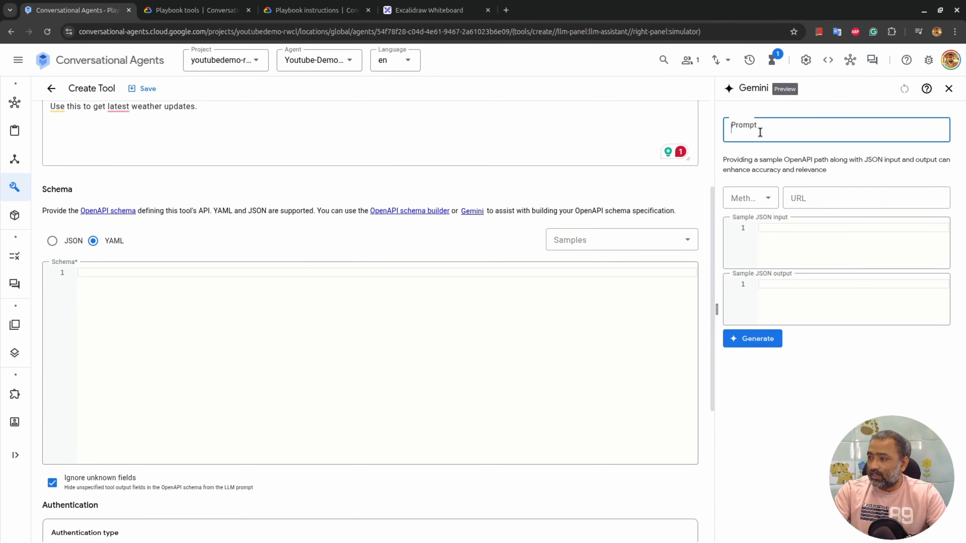
{"action": "type", "text": "Use this to"}
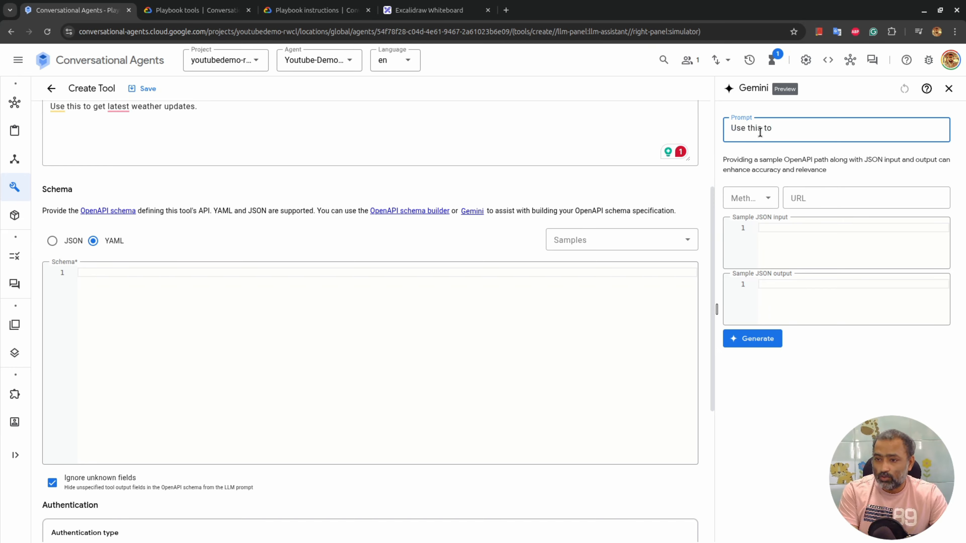
{"action": "type", "text": " get the "}
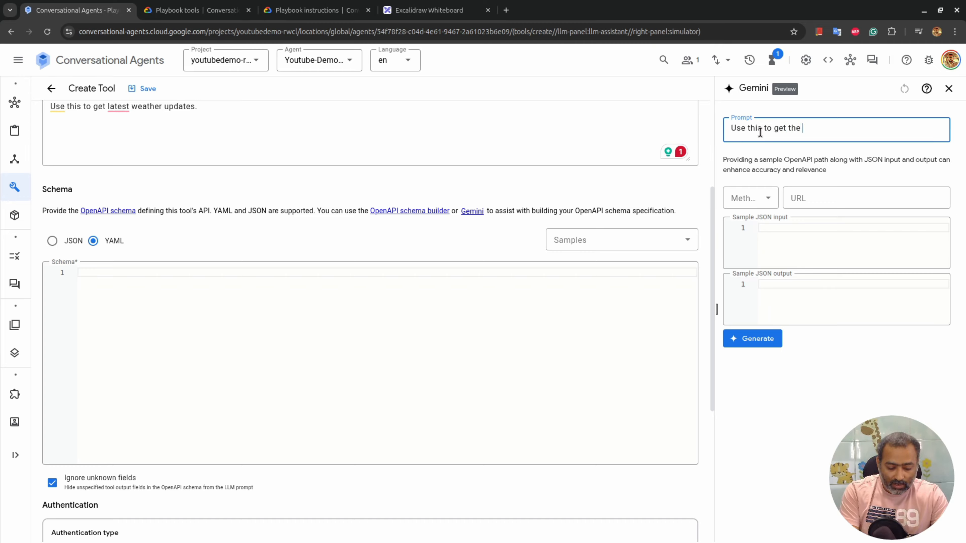
{"action": "type", "text": "latest weat"}
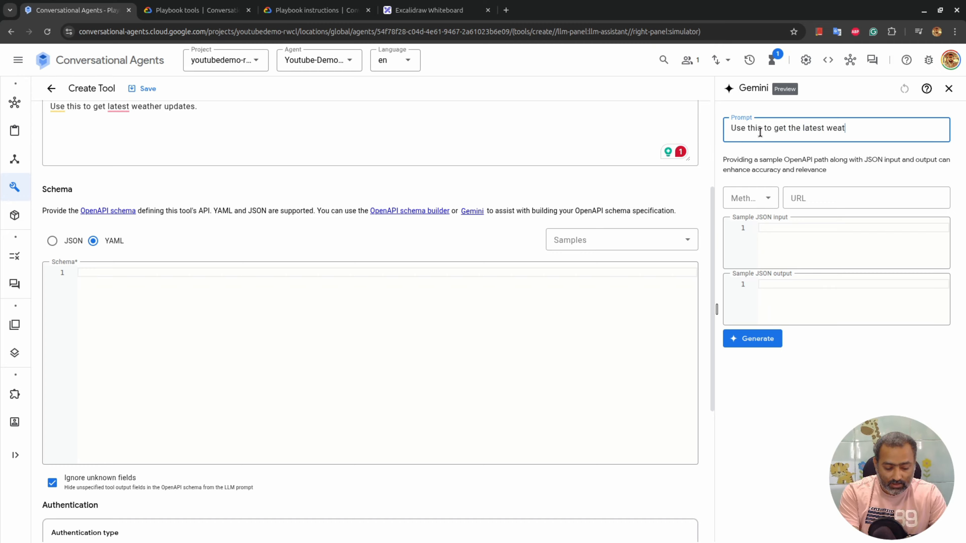
{"action": "type", "text": "her updates"}
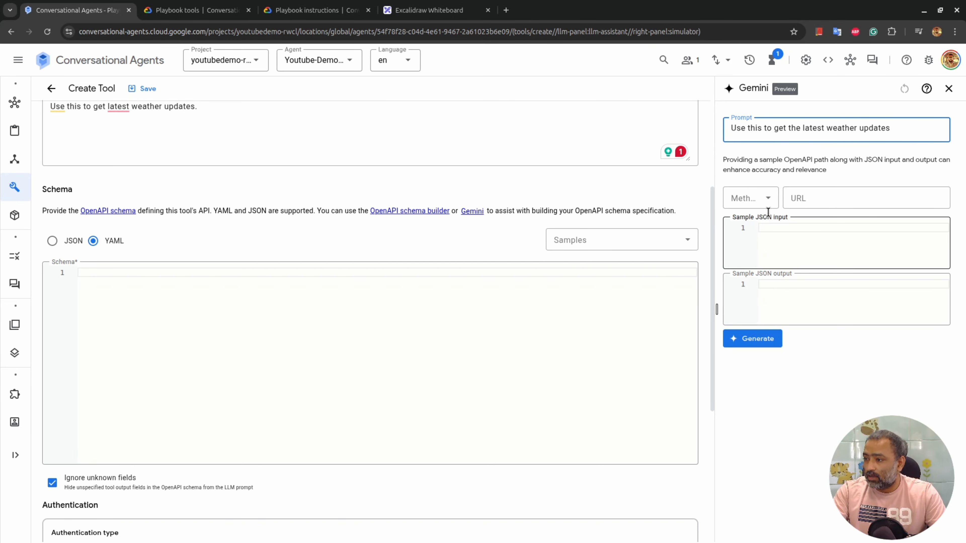
{"action": "left_click", "coordinate": [766, 192]}
{"action": "scroll", "coordinate": [756, 272], "scroll_direction": "down", "scroll_amount": 1}
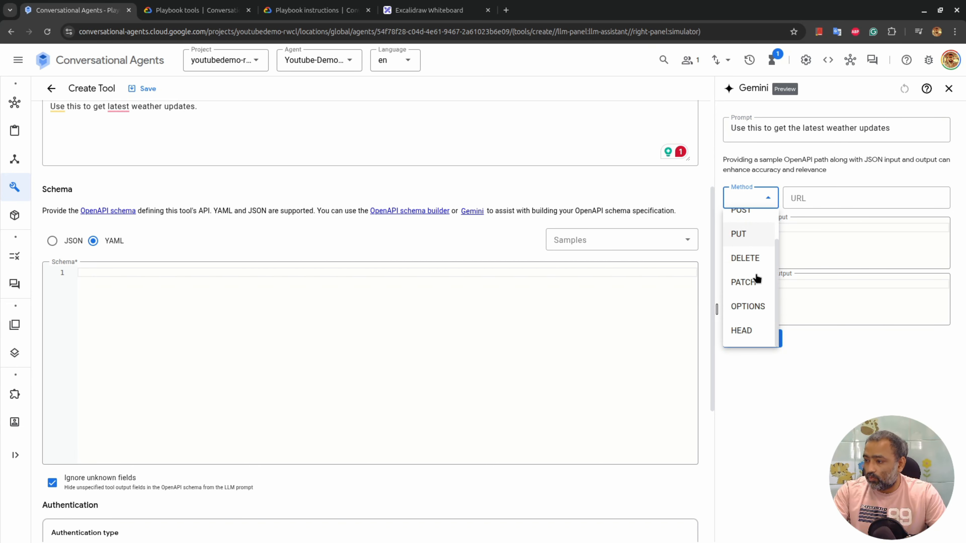
{"action": "scroll", "coordinate": [756, 272], "scroll_direction": "up", "scroll_amount": 1}
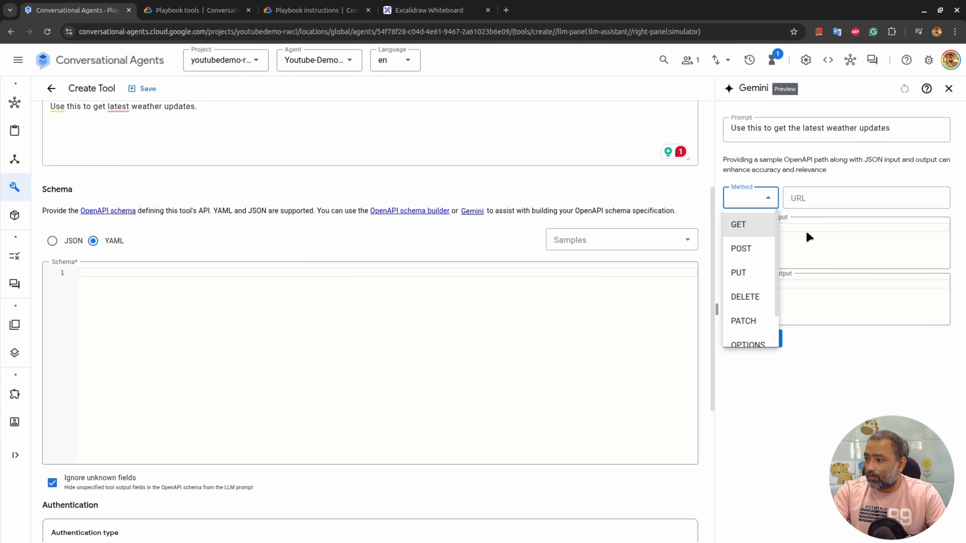
{"action": "left_click", "coordinate": [741, 245]}
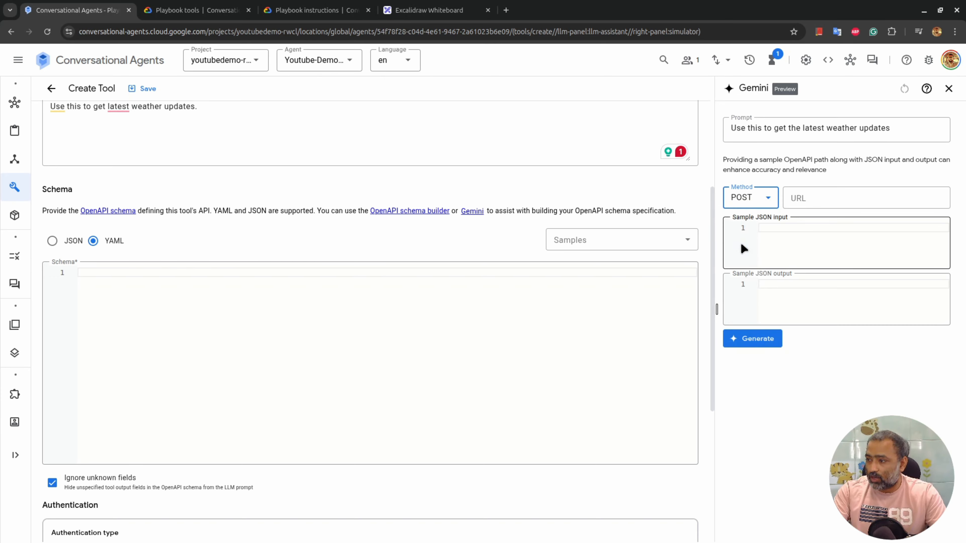
{"action": "left_click", "coordinate": [813, 194]}
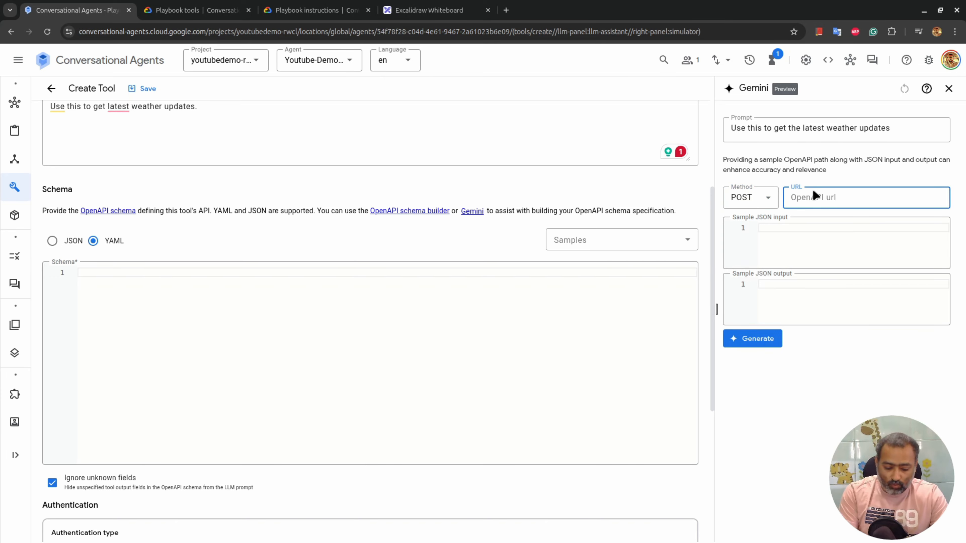
{"action": "type", "text": "https"}
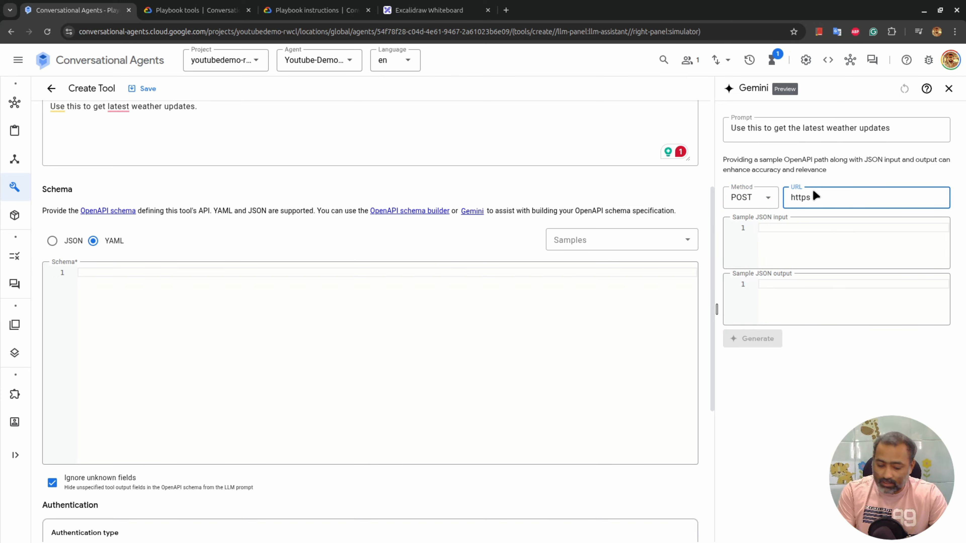
{"action": "type", "text": "://example.com"}
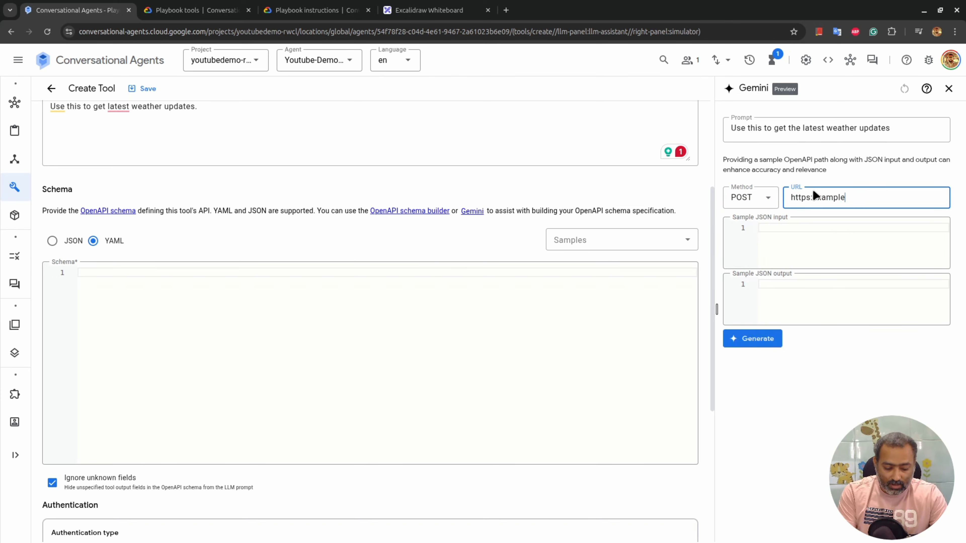
{"action": "type", "text": "/weather"}
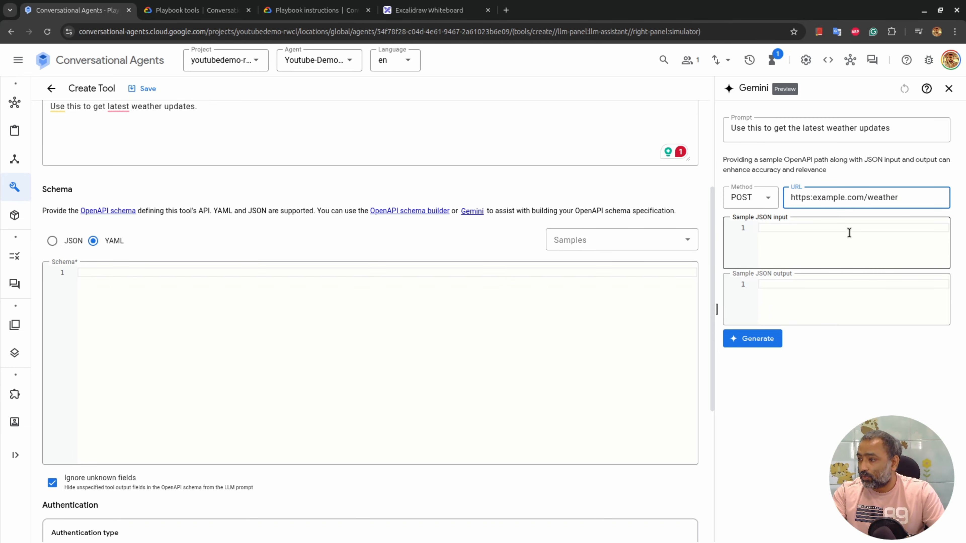
{"action": "left_click", "coordinate": [812, 200]}
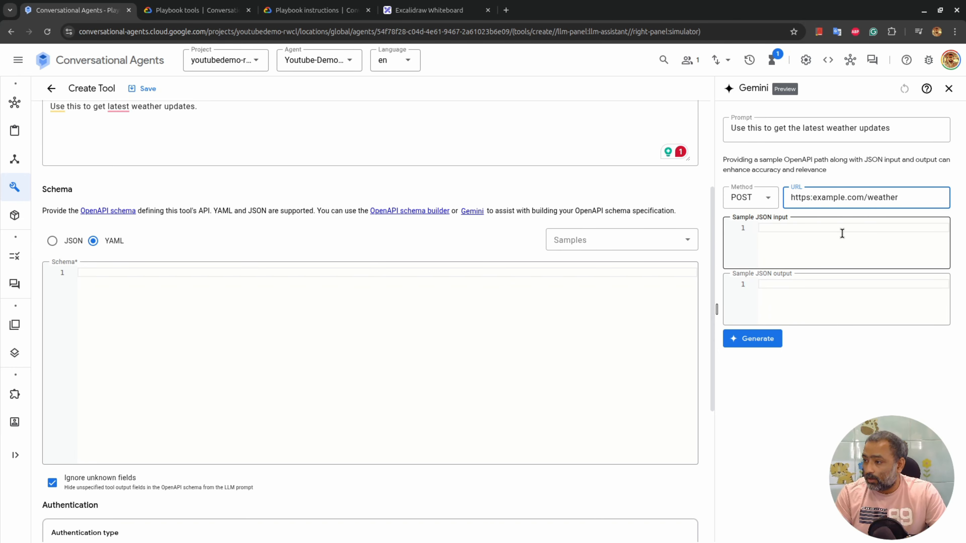
{"action": "type", "text": "//"}
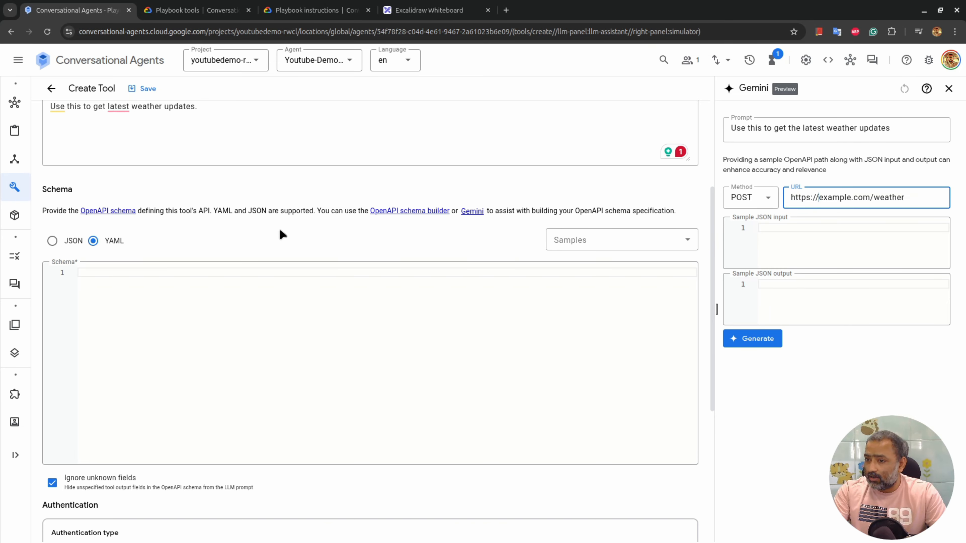
{"action": "left_click", "coordinate": [733, 129]}
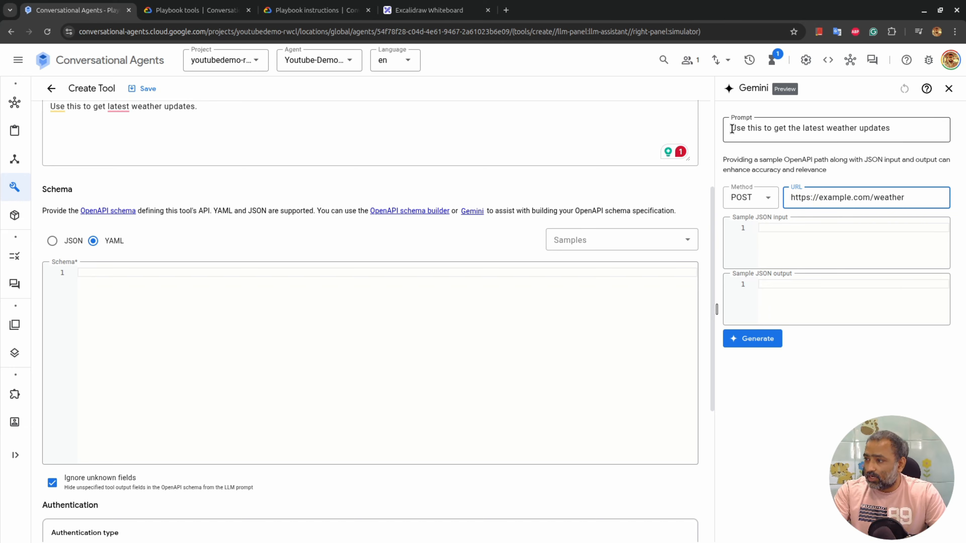
{"action": "left_click_drag", "start_coordinate": [728, 129], "coordinate": [889, 121]}
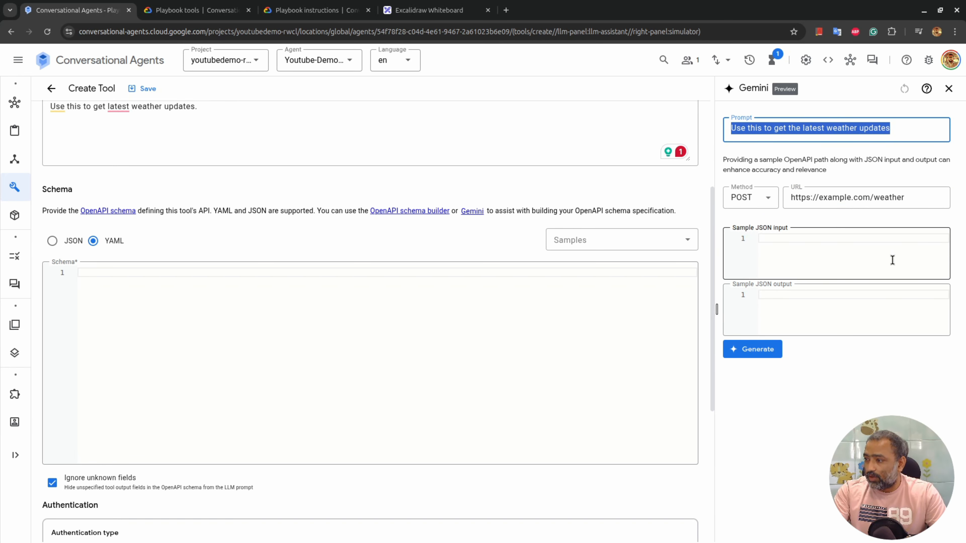
Step: Enter a sample JSON input with the key "city" and the value "name of the citu to get the weather"
{"action": "left_click", "coordinate": [807, 257]}
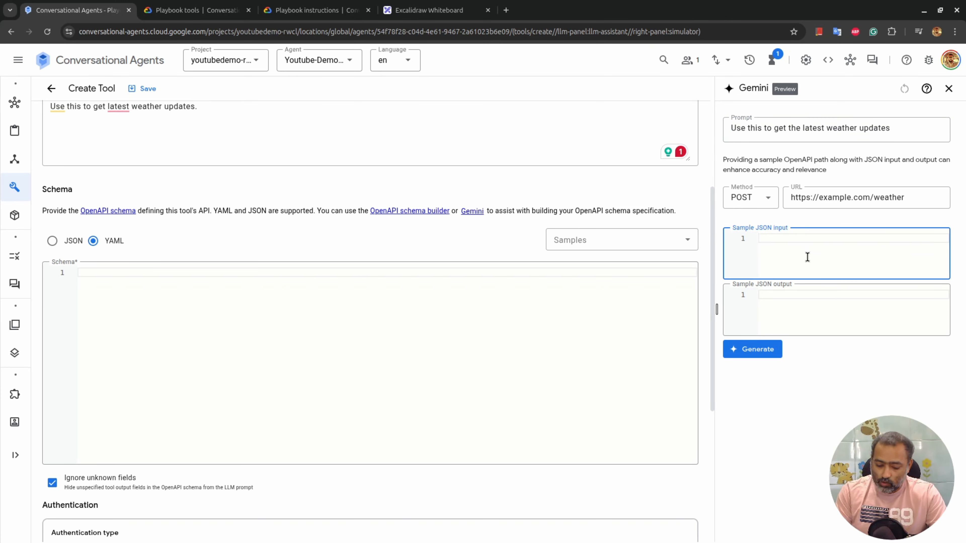
{"action": "type", "text": "{"}
{"action": "key", "text": "Return"}
{"action": "type", "text": "\""}
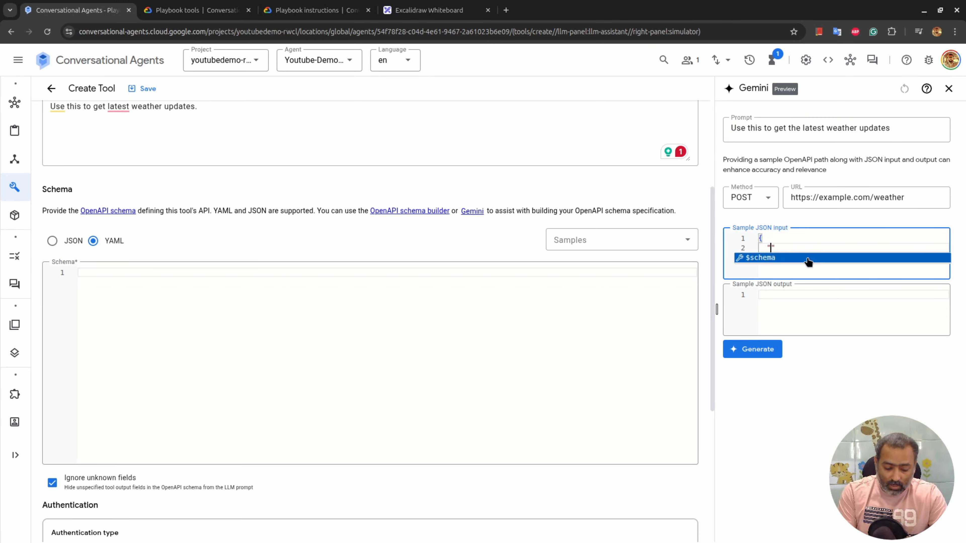
{"action": "type", "text": "city\": \"n"}
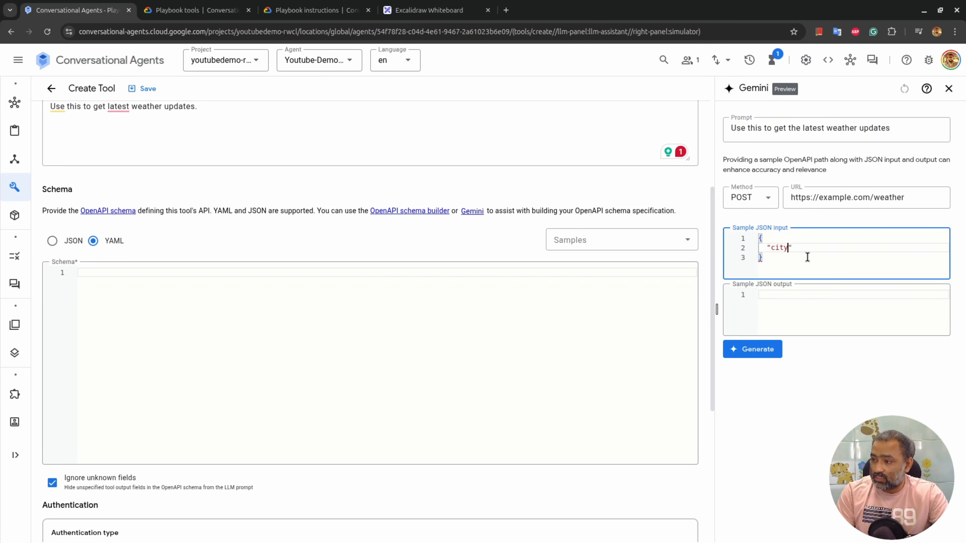
{"action": "type", "text": "ame of the c"}
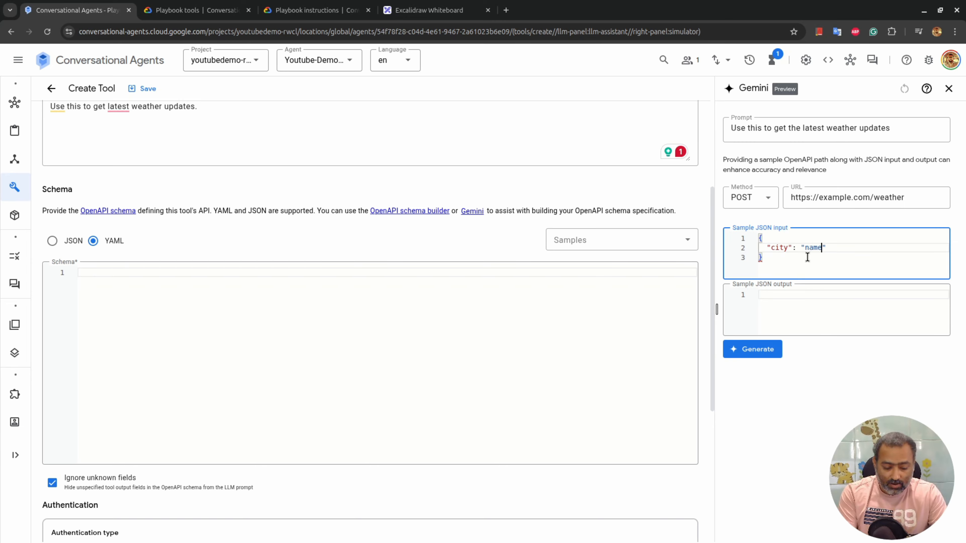
{"action": "type", "text": "i"}
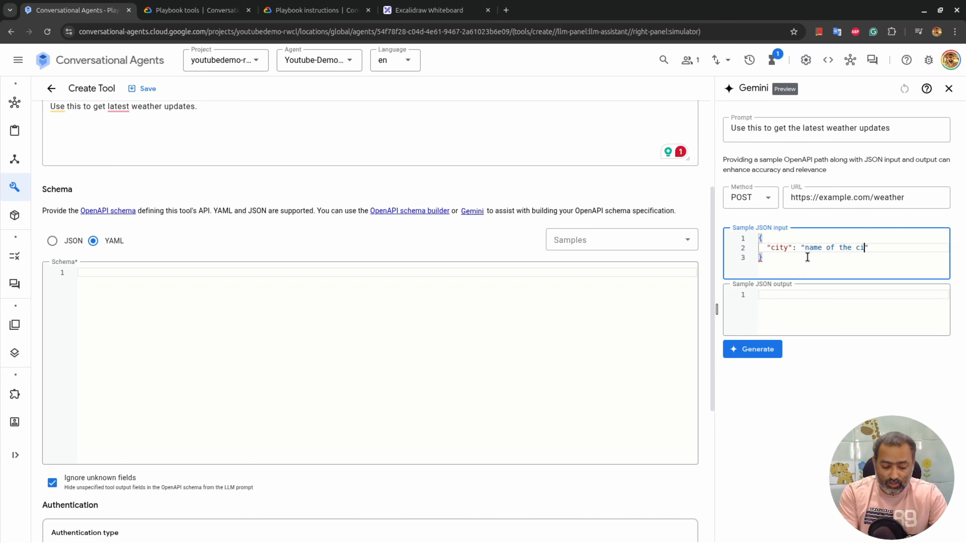
{"action": "type", "text": "tu to geth"}
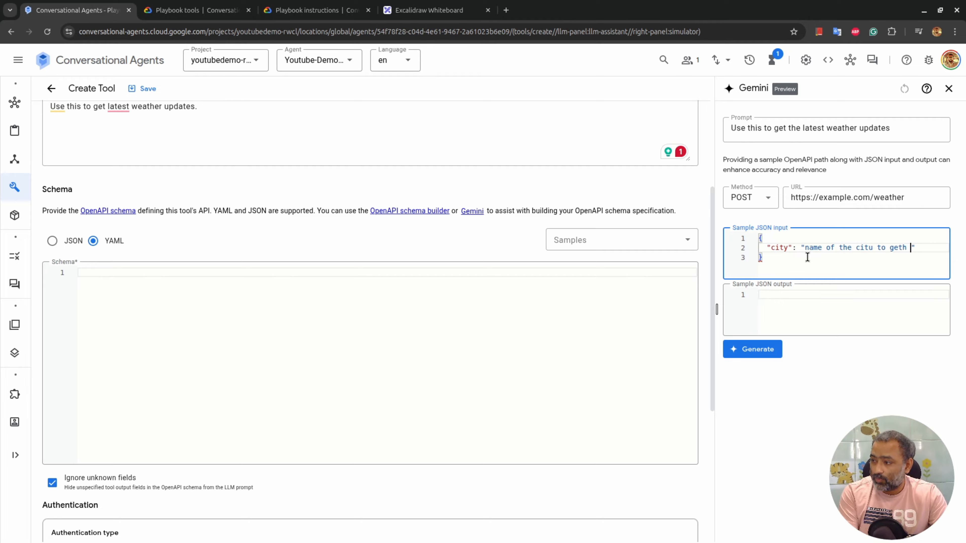
{"action": "key", "text": "BackSpace"}
{"action": "key", "text": "BackSpace"}
{"action": "type", "text": "the wea"}
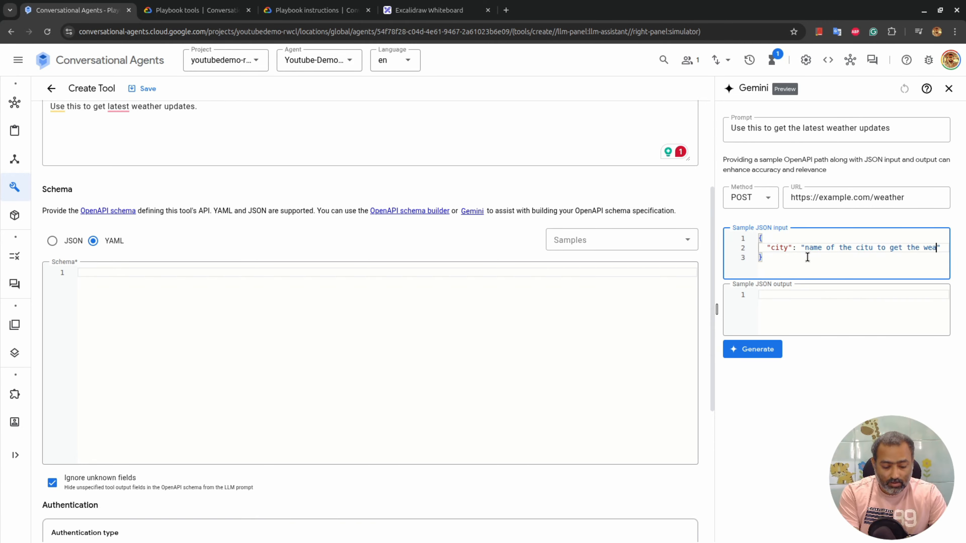
{"action": "type", "text": "ther"}
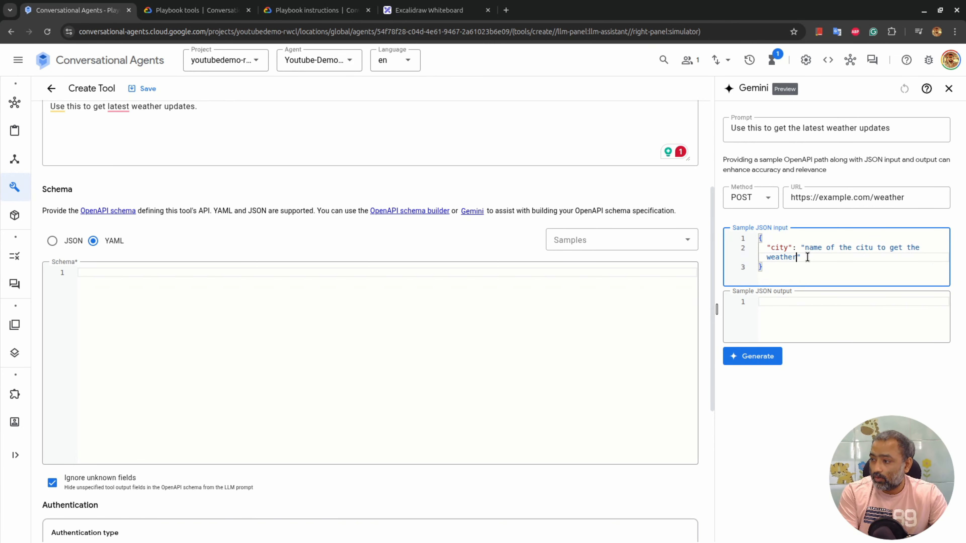
Step: Start the sample JSON output with the key "status" and the value "SUCCESS"
{"action": "left_click", "coordinate": [796, 302]}
{"action": "type", "text": "{"}
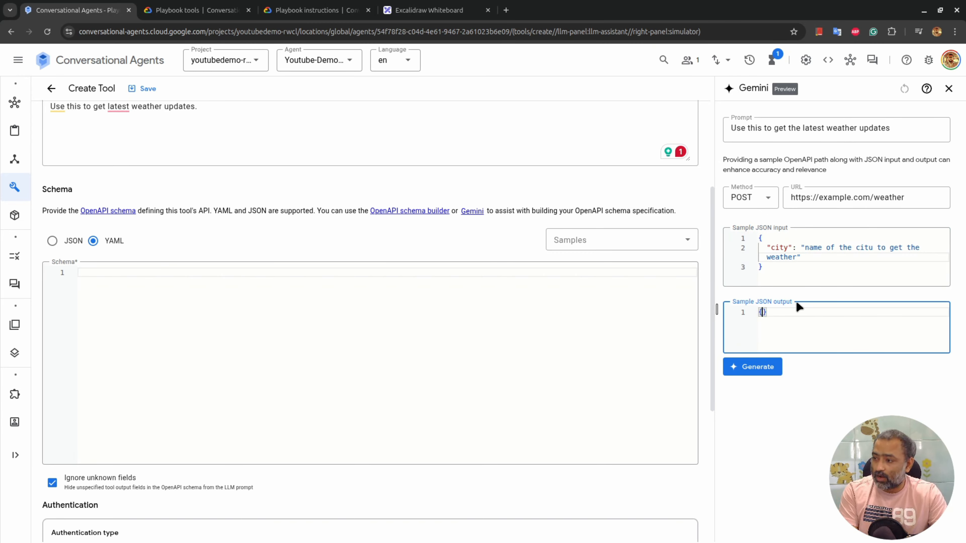
{"action": "key", "text": "Return"}
{"action": "type", "text": "\""}
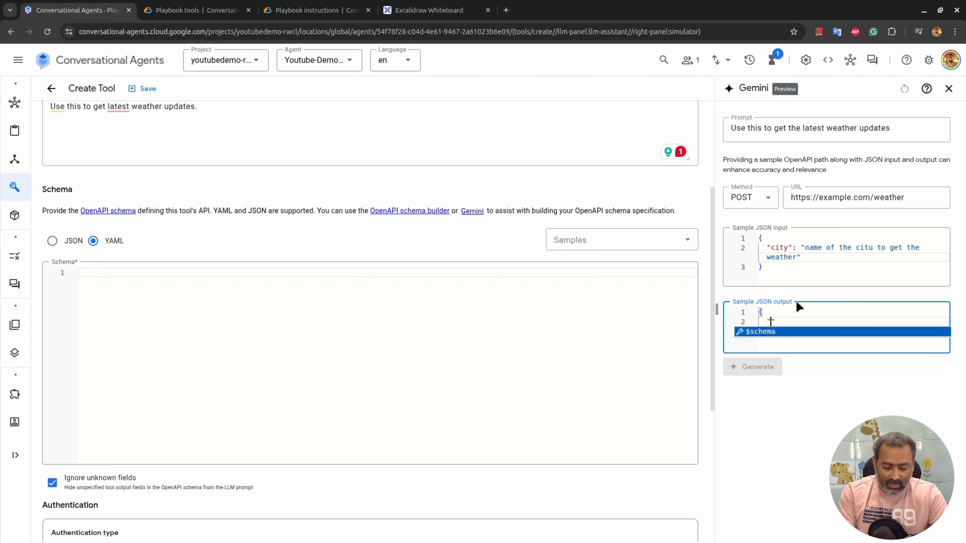
{"action": "type", "text": "status"}
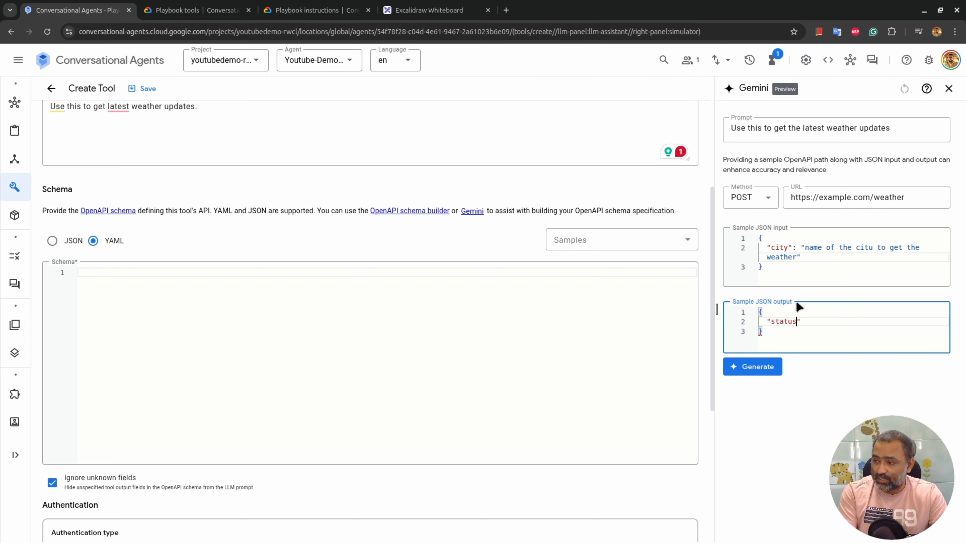
{"action": "type", "text": "\": "}
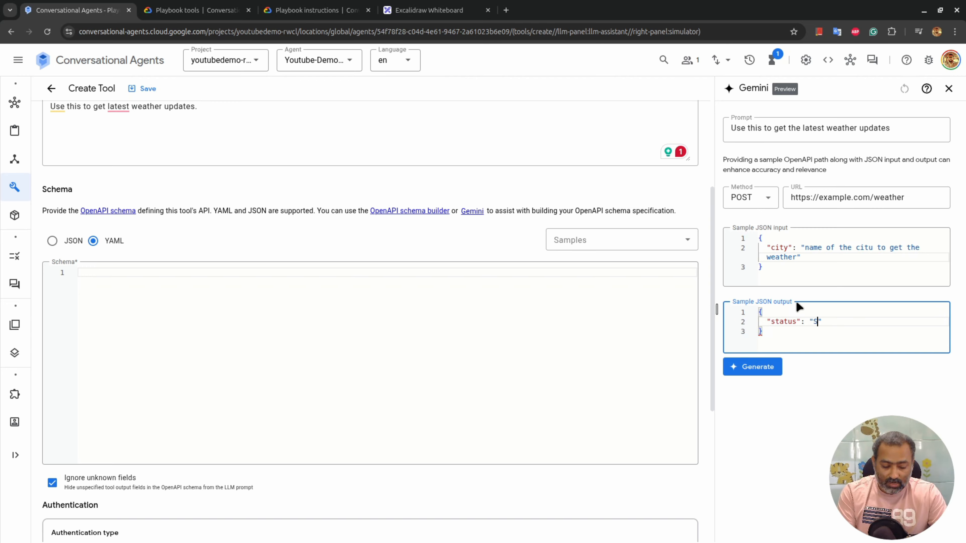
{"action": "type", "text": "\"SUCCESS\""}
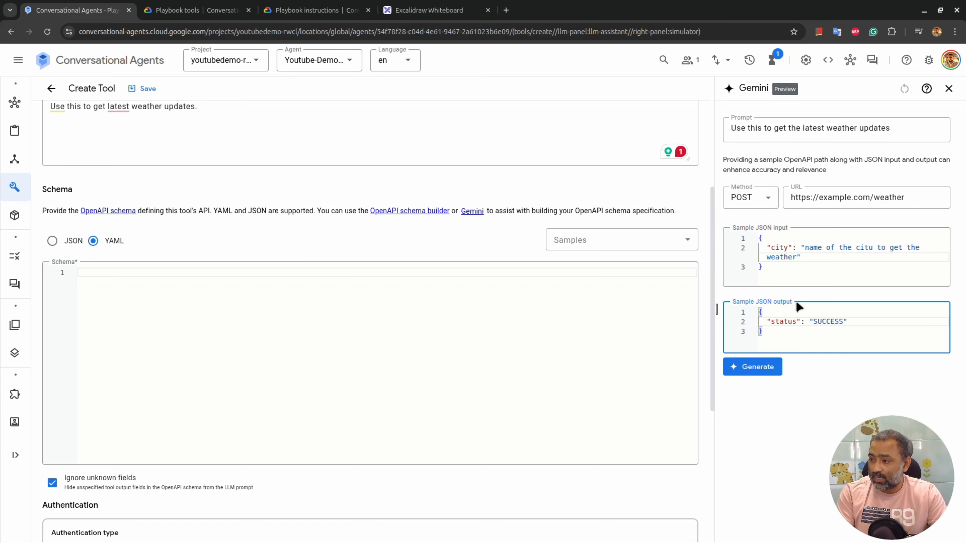
Step: Add a "data" key with the value "Weather data" to the sample JSON output and generate the schema
{"action": "type", "text": ","}
{"action": "key", "text": "Return"}
{"action": "type", "text": "\"Dat"}
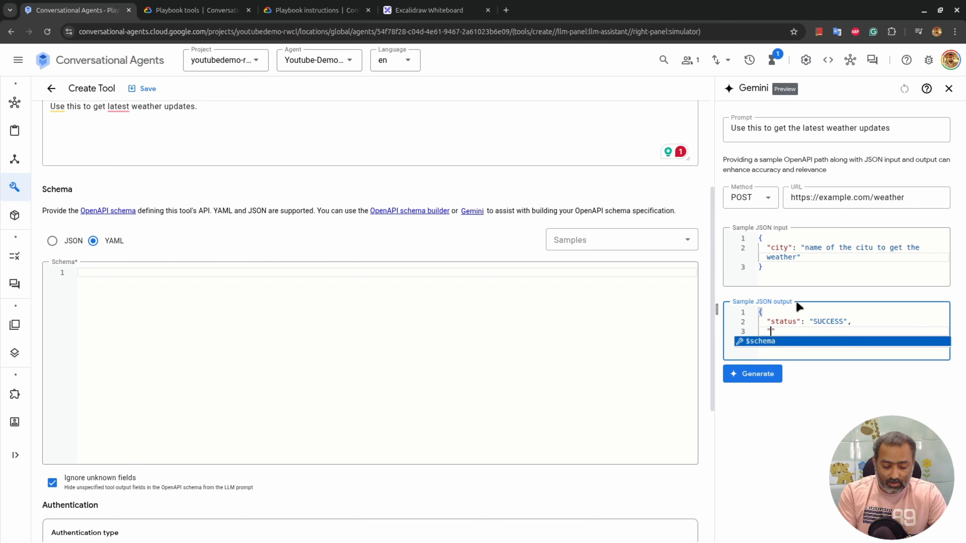
{"action": "key", "text": "Left"}
{"action": "key", "text": "Left"}
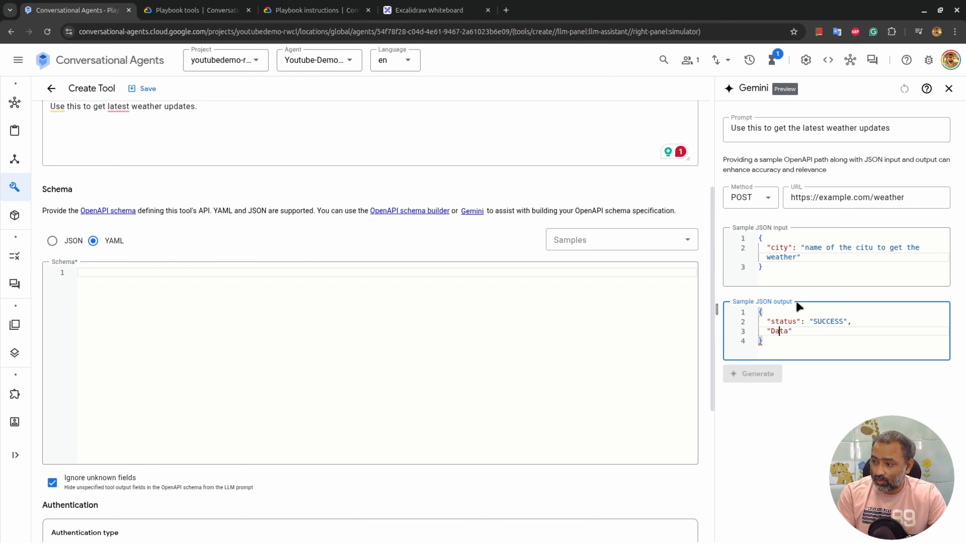
{"action": "key", "text": "BackSpace"}
{"action": "key", "text": "Delete"}
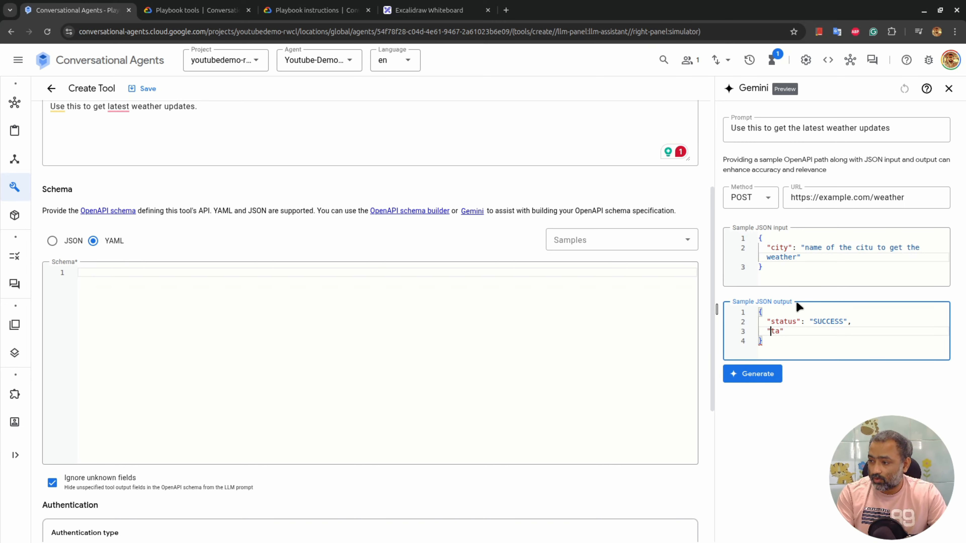
{"action": "type", "text": "da"}
{"action": "key", "text": "End"}
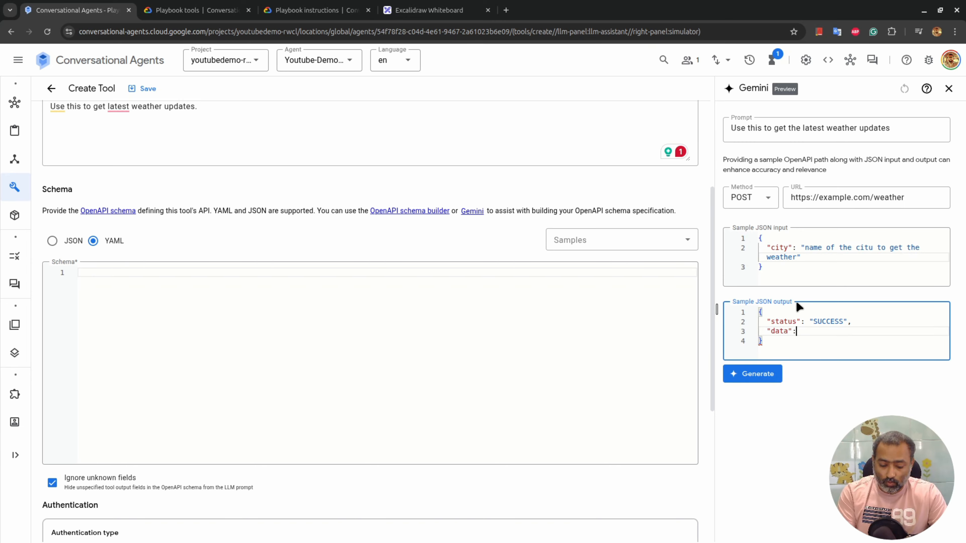
{"action": "type", "text": ": \"Weather data"}
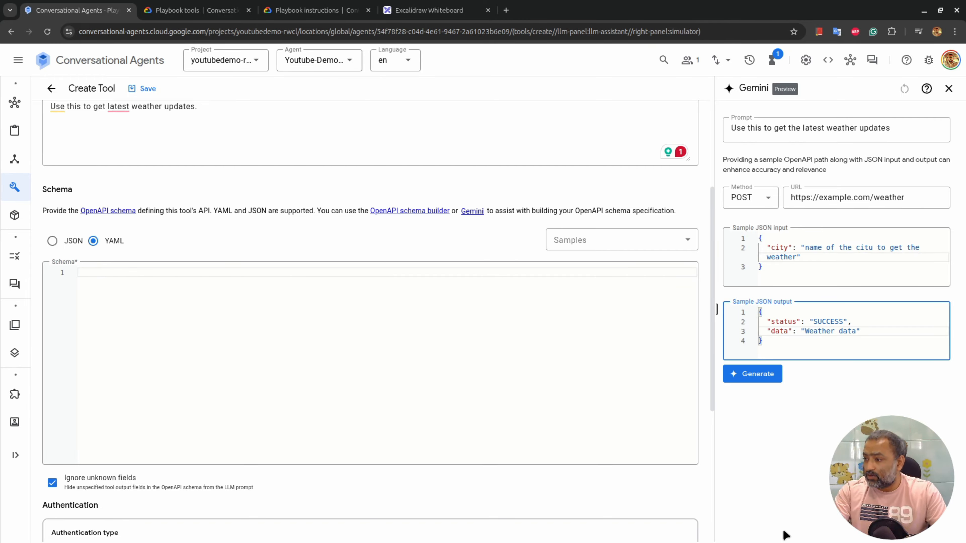
{"action": "left_click", "coordinate": [765, 371]}
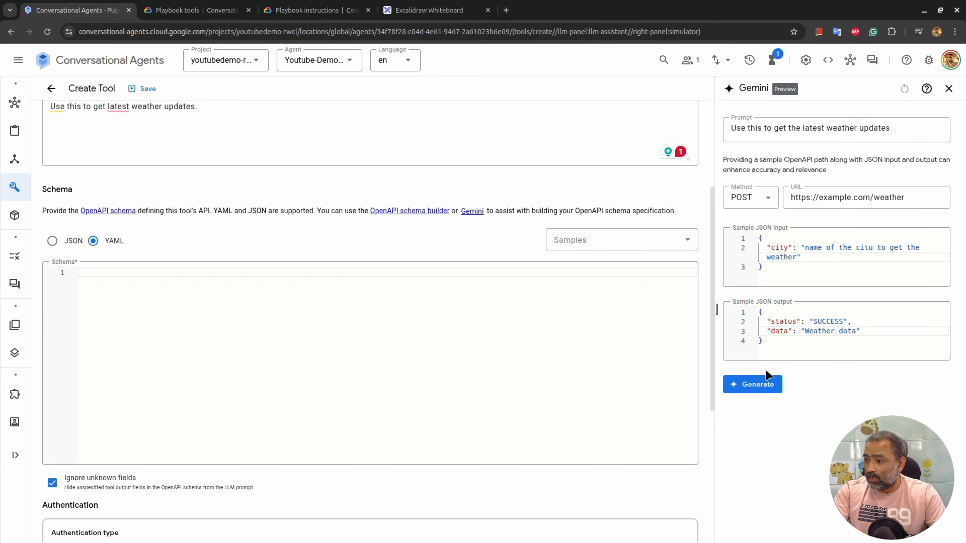
{"action": "left_click", "coordinate": [758, 381]}
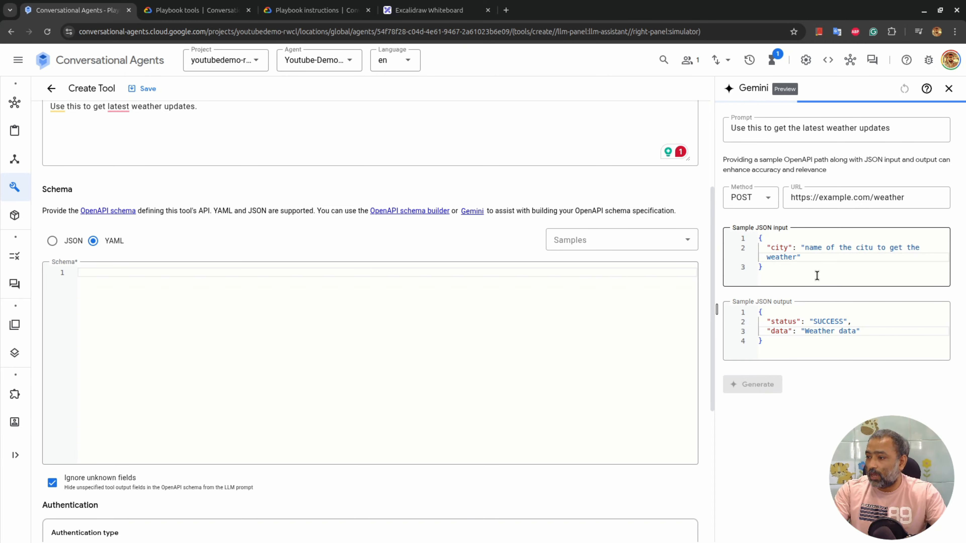
Step: Correct the tool description to "Use this to get the latest weather updates."
{"action": "scroll", "coordinate": [127, 337], "scroll_direction": "up", "scroll_amount": 5}
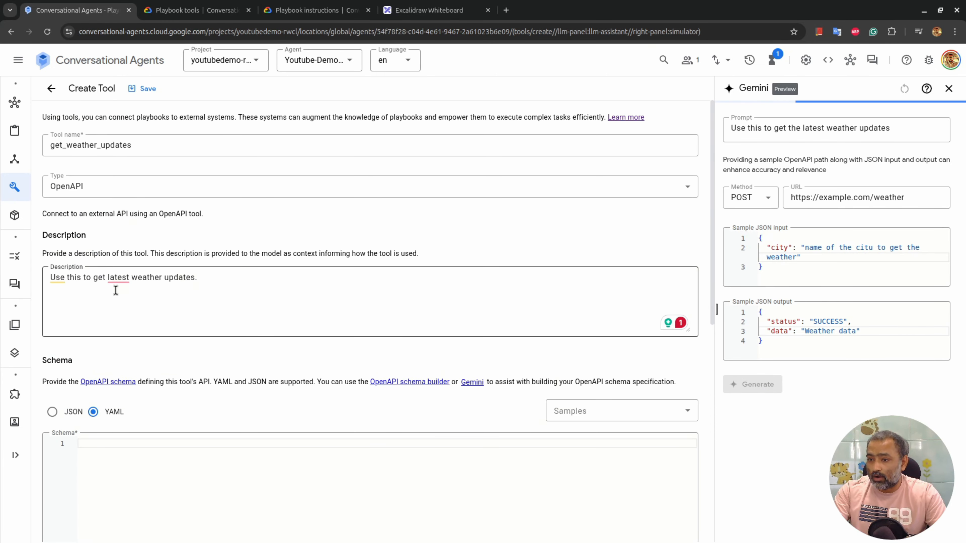
{"action": "left_click", "coordinate": [109, 279]}
{"action": "type", "text": "the"}
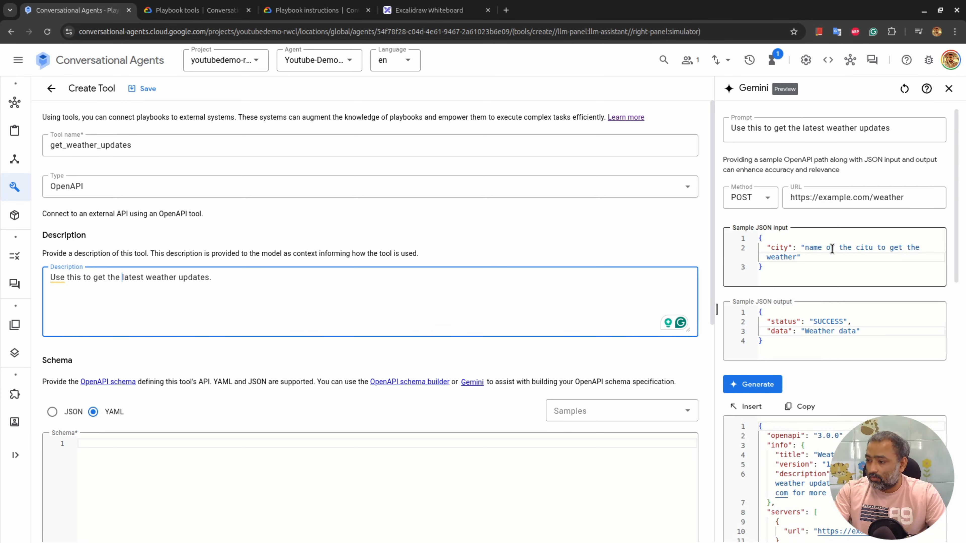
Step: Review the generated OpenAPI schema and insert it into the tool's YAML schema
{"action": "scroll", "coordinate": [832, 249], "scroll_direction": "down", "scroll_amount": 5}
{"action": "scroll", "coordinate": [878, 403], "scroll_direction": "down", "scroll_amount": 10}
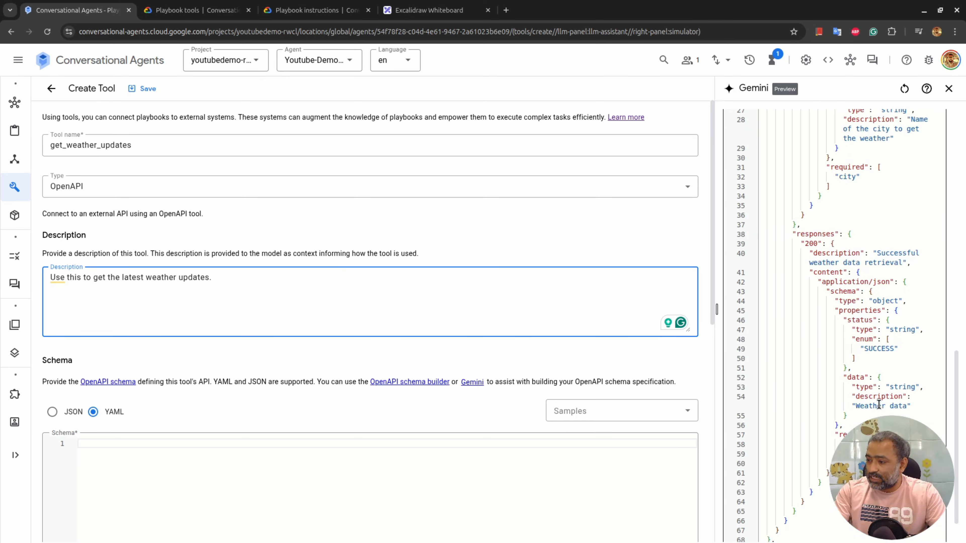
{"action": "scroll", "coordinate": [879, 405], "scroll_direction": "down", "scroll_amount": 3}
{"action": "scroll", "coordinate": [874, 407], "scroll_direction": "up", "scroll_amount": 15}
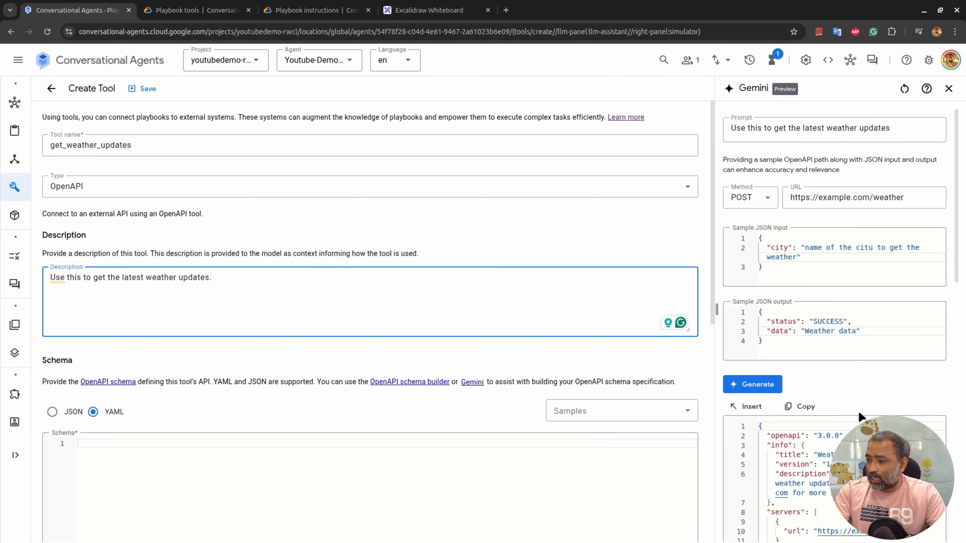
{"action": "left_click", "coordinate": [745, 407]}
{"action": "scroll", "coordinate": [248, 411], "scroll_direction": "down", "scroll_amount": 5}
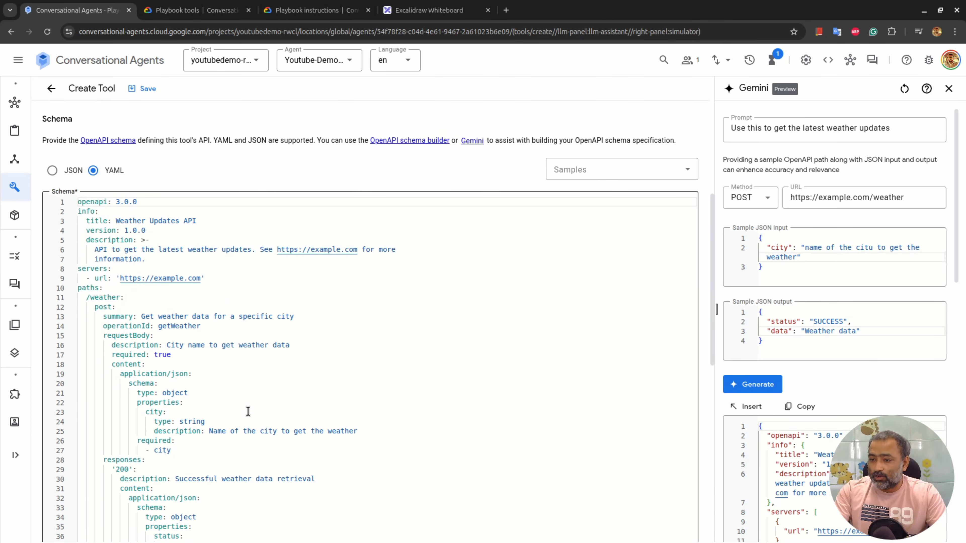
{"action": "scroll", "coordinate": [248, 411], "scroll_direction": "down", "scroll_amount": 2}
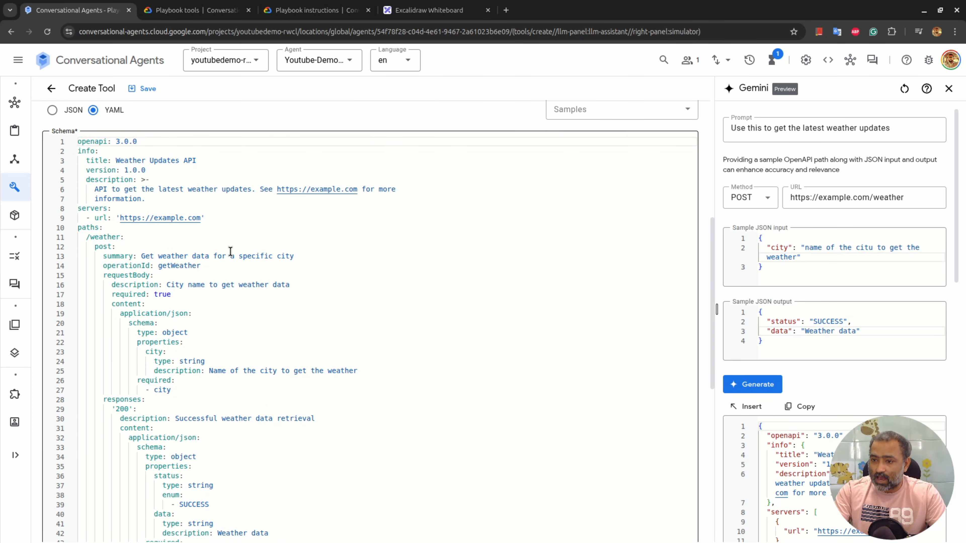
{"action": "scroll", "coordinate": [231, 251], "scroll_direction": "down", "scroll_amount": 5}
{"action": "scroll", "coordinate": [230, 252], "scroll_direction": "up", "scroll_amount": 13}
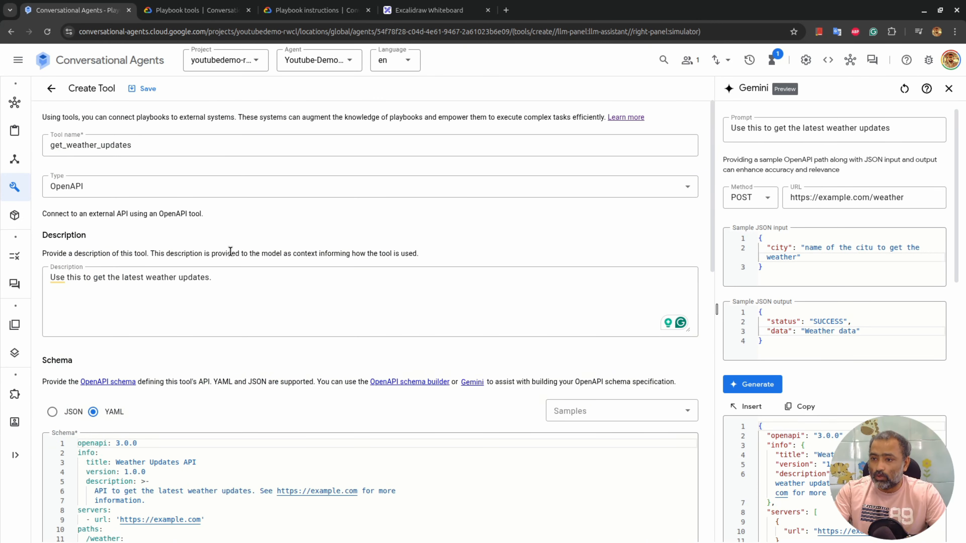
Step: View the Bearer token authentication options and try to save the tool with API key authentication
{"action": "scroll", "coordinate": [281, 367], "scroll_direction": "down", "scroll_amount": 18}
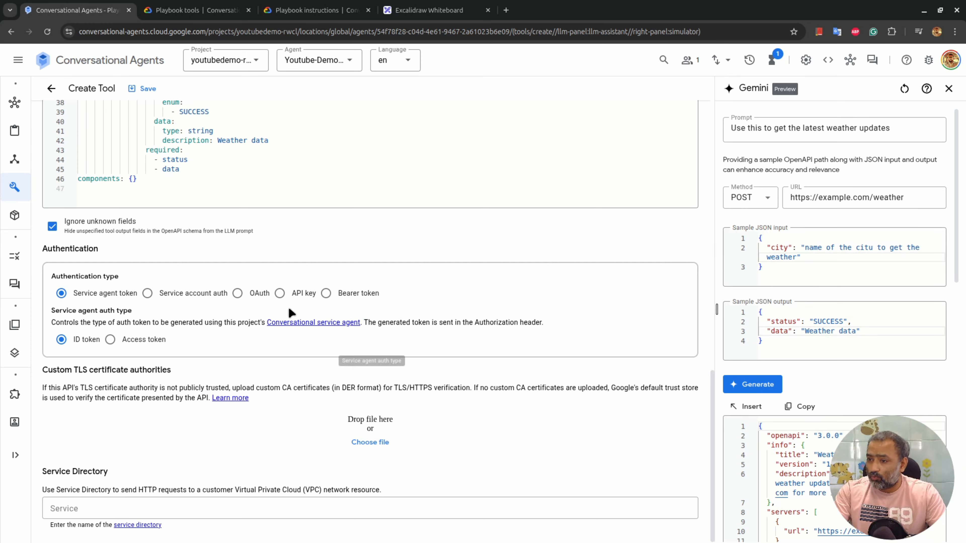
{"action": "left_click", "coordinate": [326, 293]}
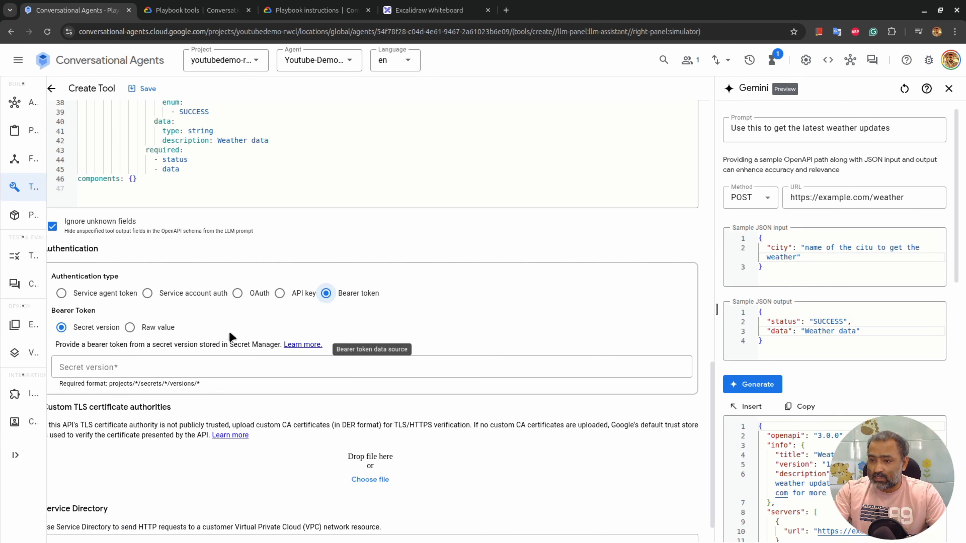
{"action": "left_click", "coordinate": [280, 293]}
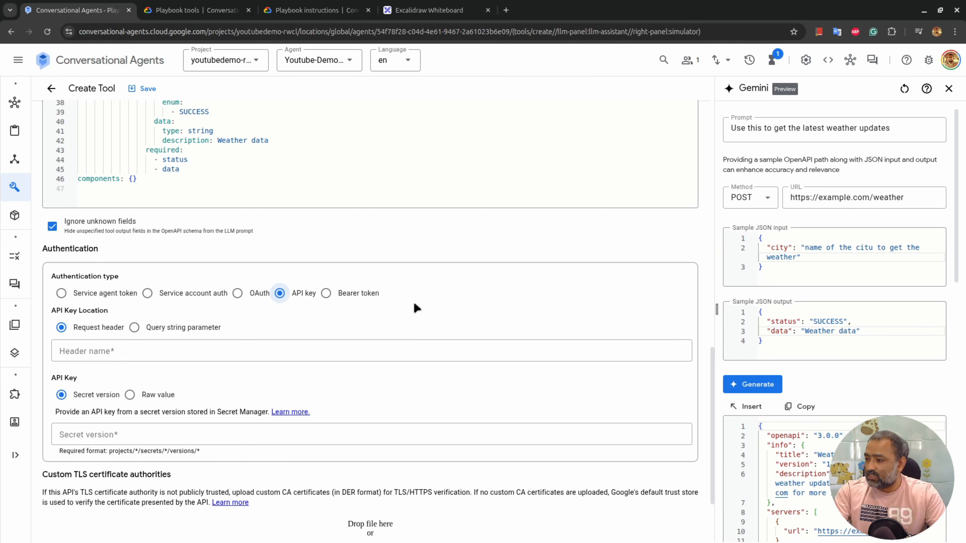
{"action": "scroll", "coordinate": [413, 302], "scroll_direction": "up", "scroll_amount": 5}
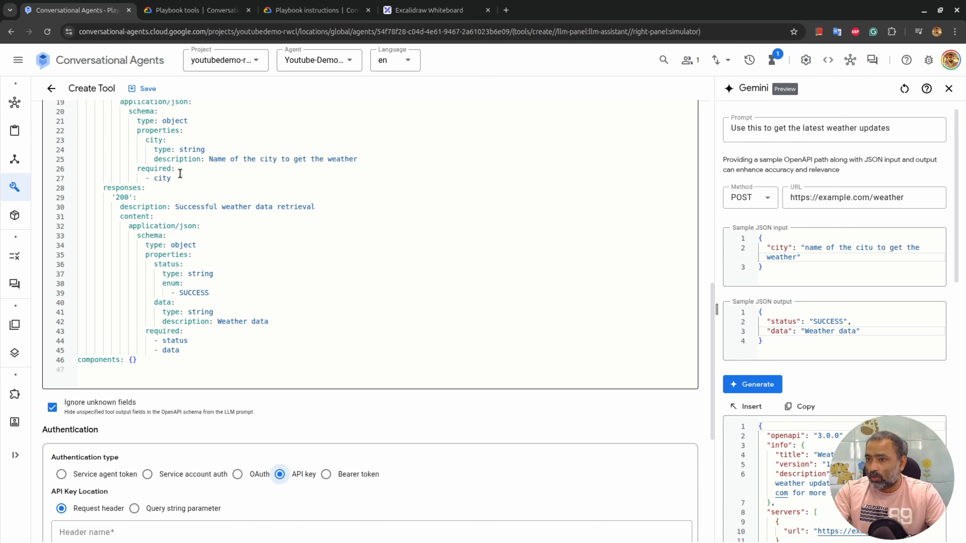
{"action": "left_click", "coordinate": [149, 89]}
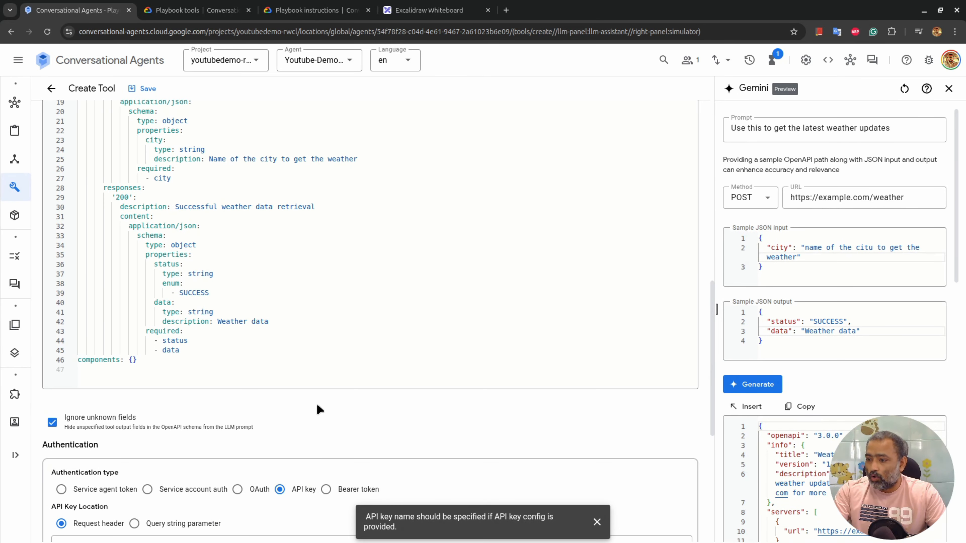
Step: Set the authentication type to Service agent token and save the tool
{"action": "scroll", "coordinate": [381, 418], "scroll_direction": "down", "scroll_amount": 3}
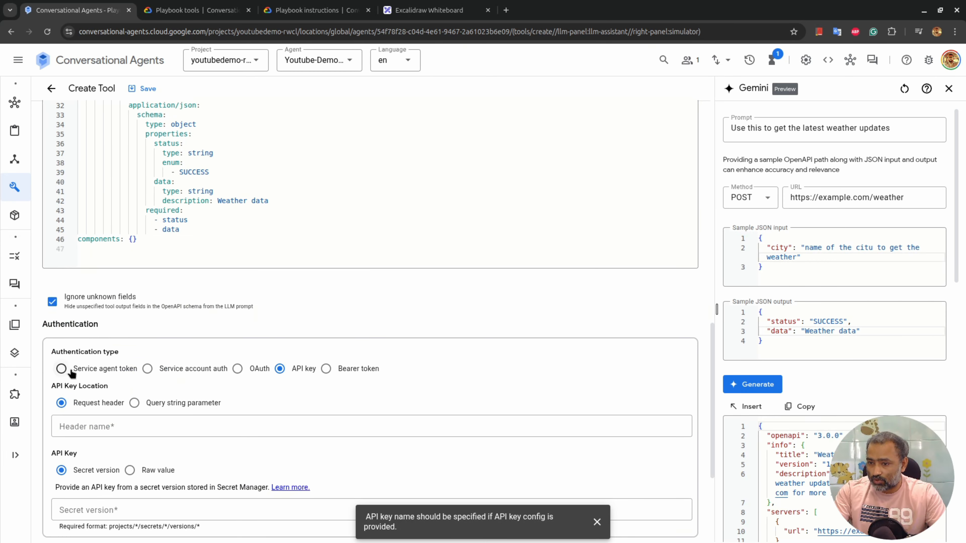
{"action": "left_click", "coordinate": [61, 368]}
{"action": "scroll", "coordinate": [168, 161], "scroll_direction": "up", "scroll_amount": 5}
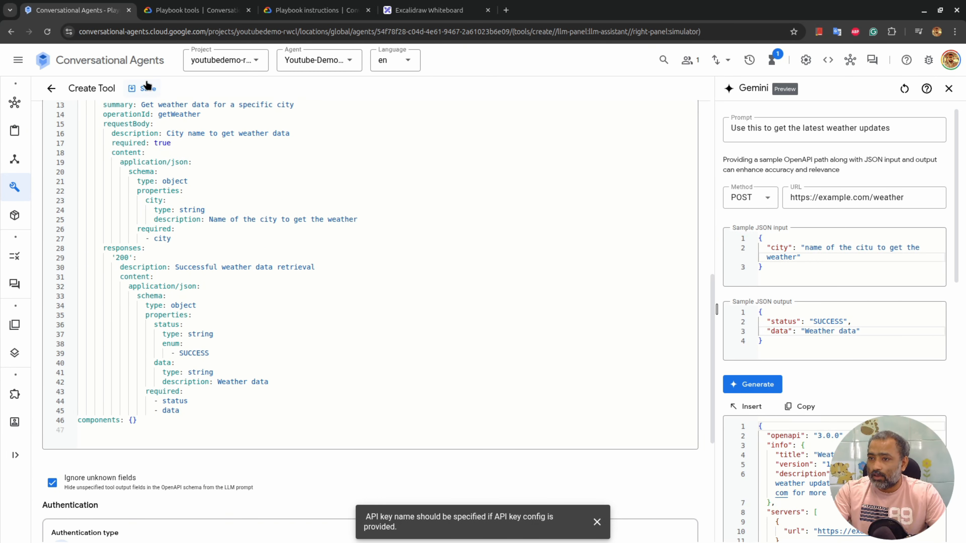
{"action": "left_click", "coordinate": [145, 89]}
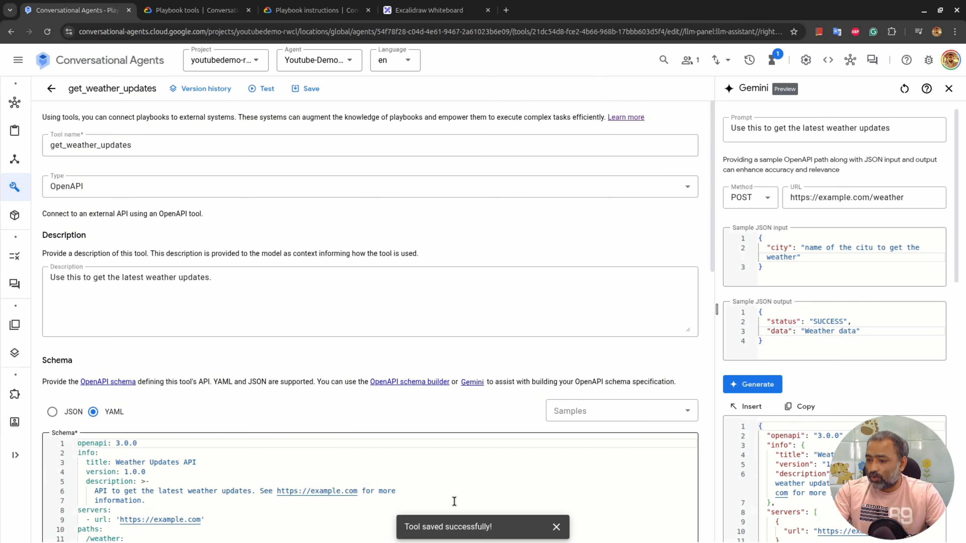
Step: In the Default Generative Playbook's instructions, add a second line starting with "Use ${TOOL: get_weather_updates}"
{"action": "left_click", "coordinate": [13, 136]}
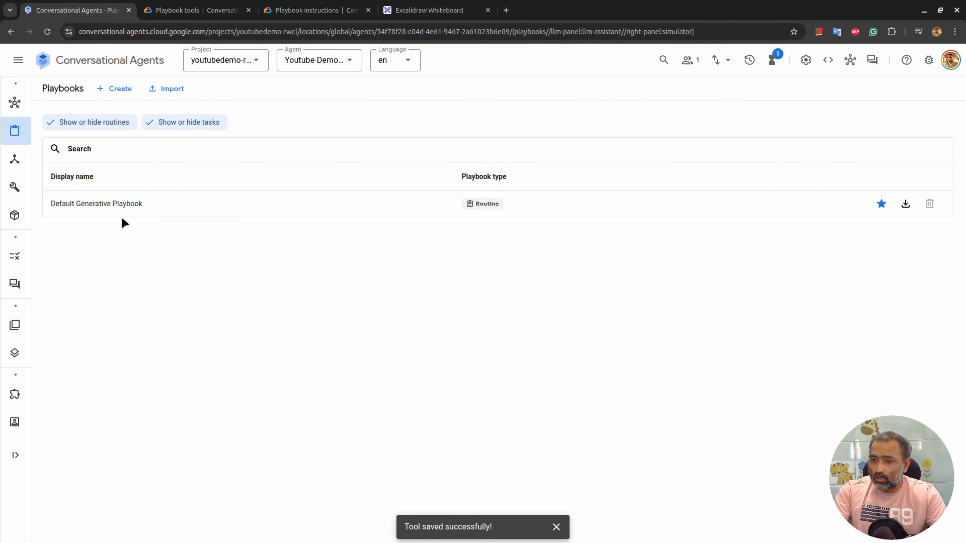
{"action": "left_click", "coordinate": [120, 206]}
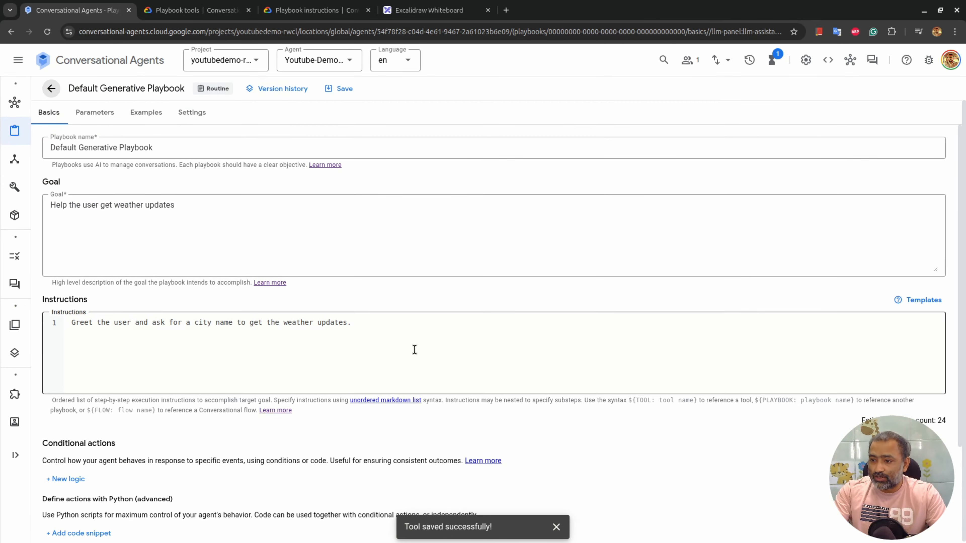
{"action": "left_click", "coordinate": [387, 320]}
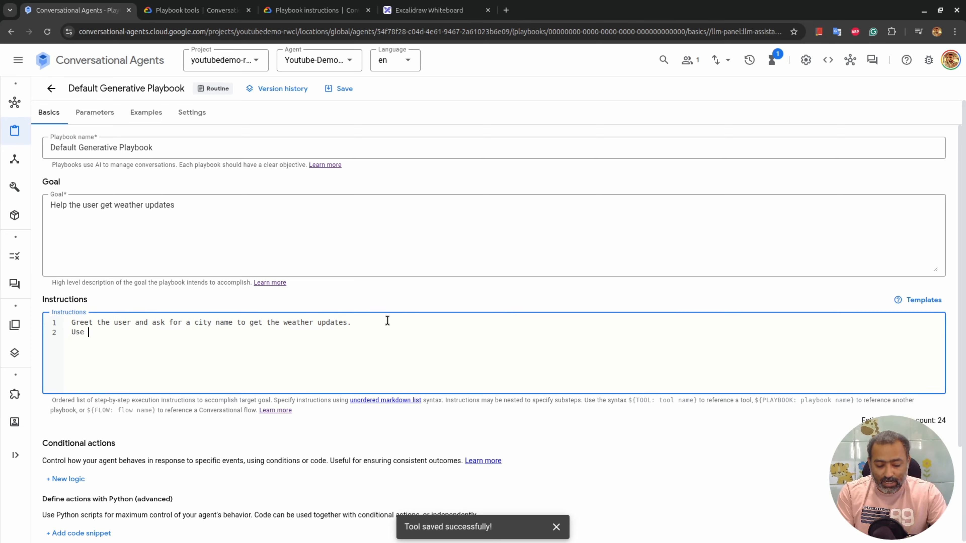
{"action": "type", "text": "Use ${"}
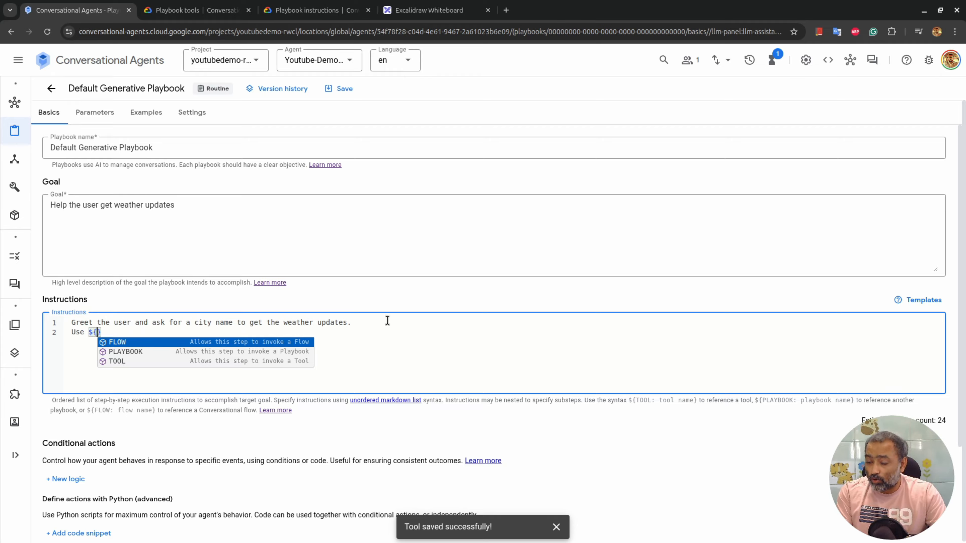
{"action": "key", "text": "Down"}
{"action": "key", "text": "Down"}
{"action": "key", "text": "Return"}
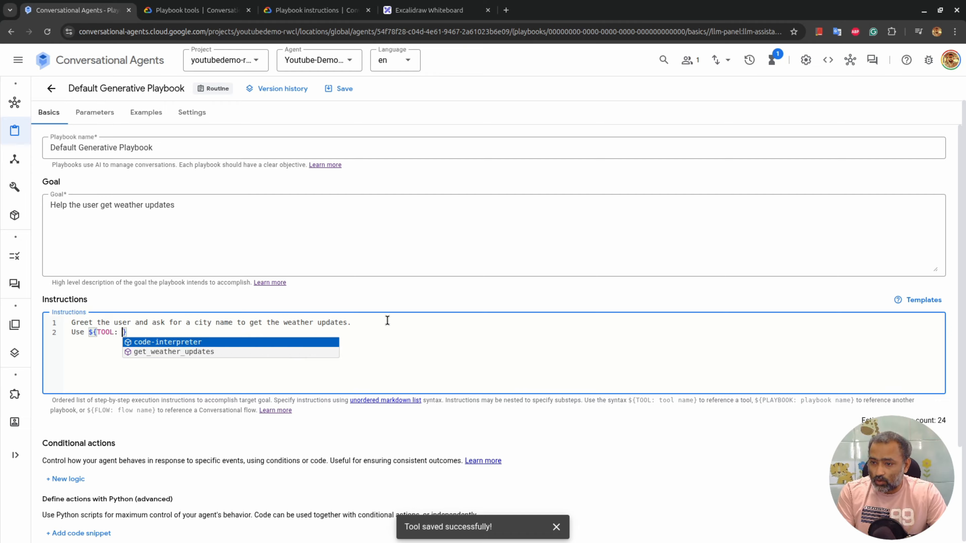
{"action": "key", "text": "Down"}
{"action": "key", "text": "Return"}
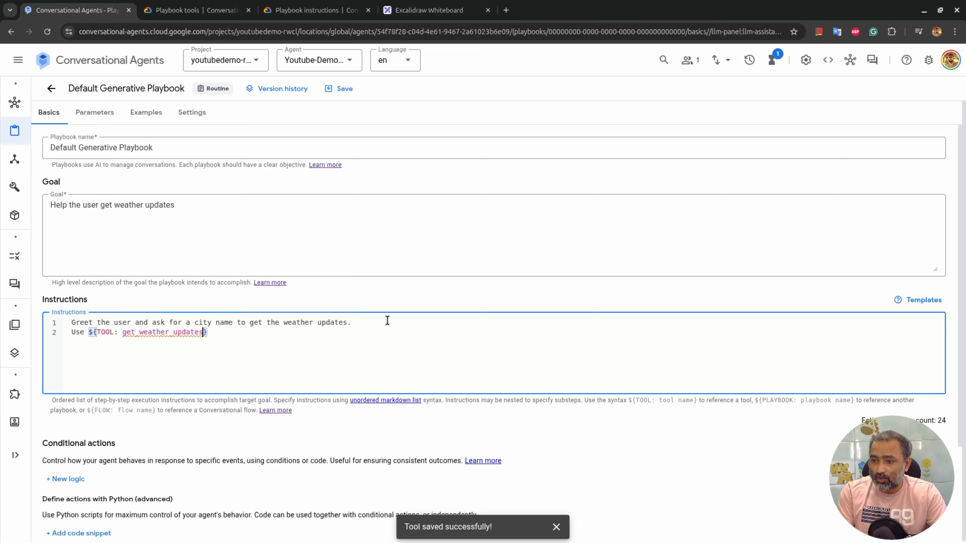
Step: Complete the second instruction line with "to get the latest weather information" and save the playbook
{"action": "type", "text": "to ge"}
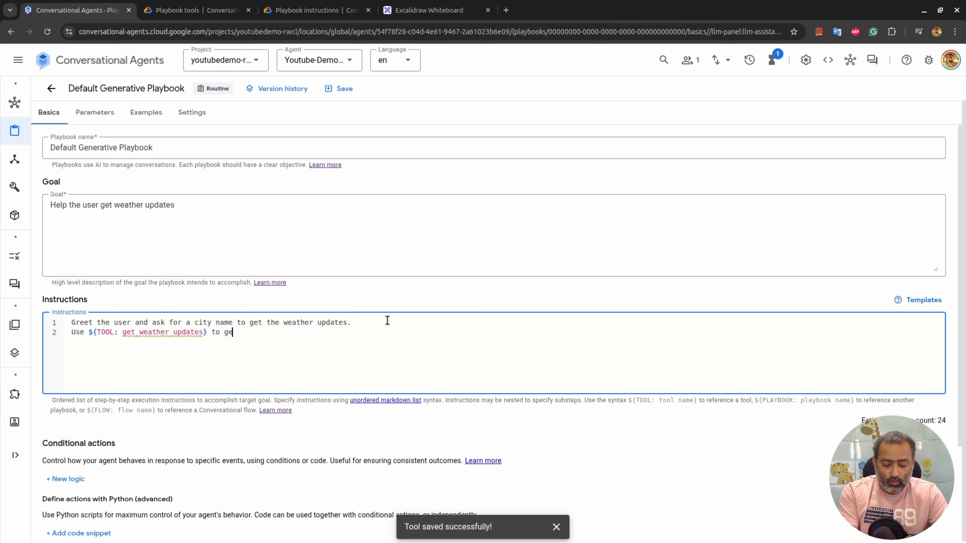
{"action": "type", "text": "t the latest"}
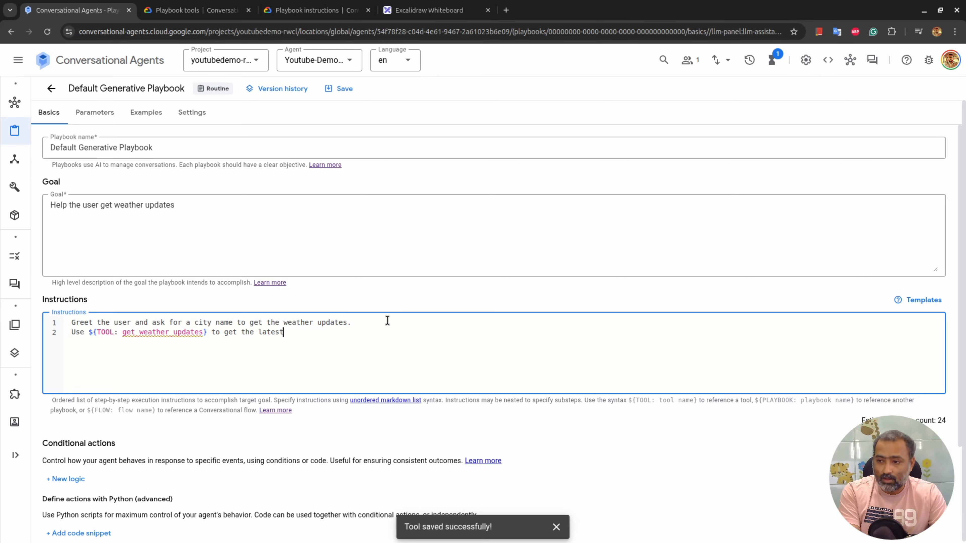
{"action": "type", "text": " weather information"}
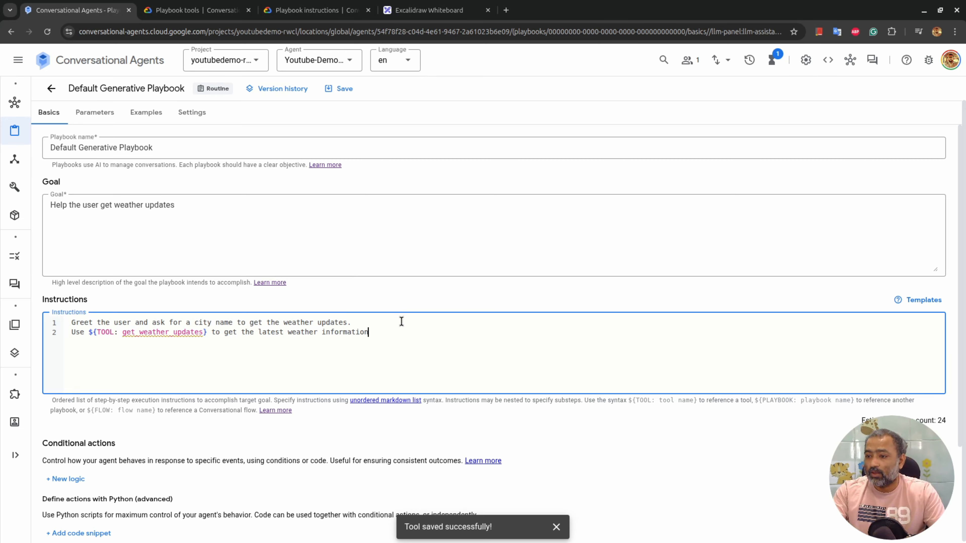
{"action": "left_click", "coordinate": [344, 89]}
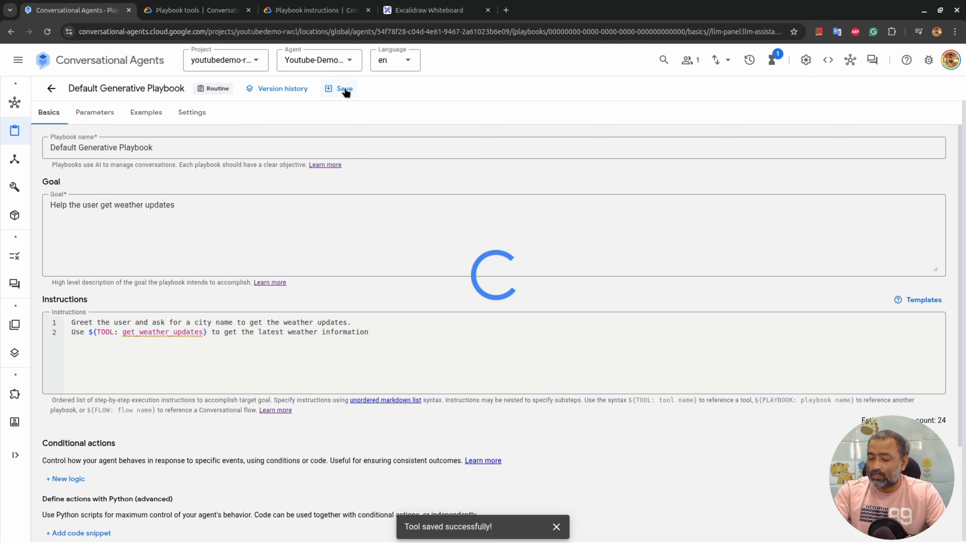